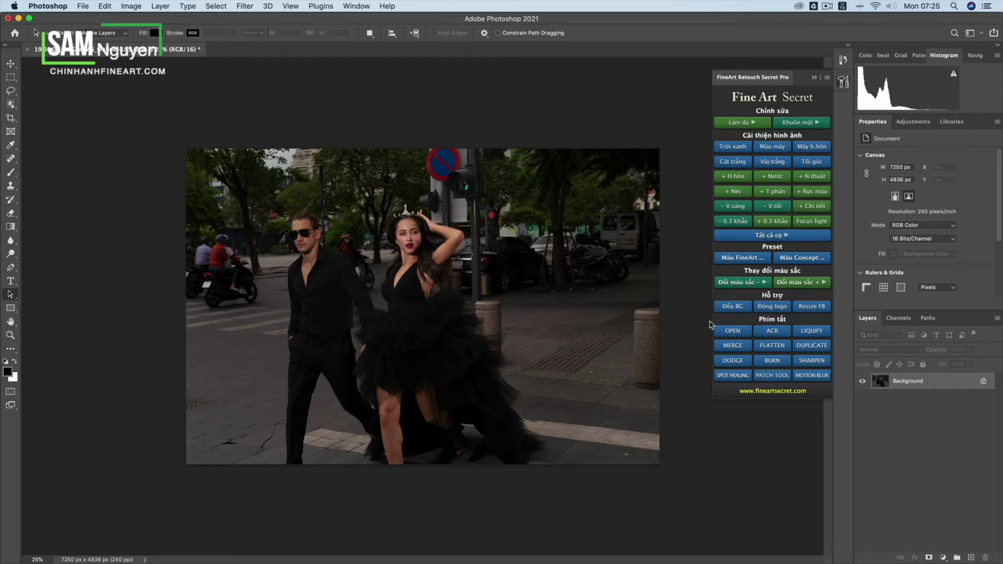
Open the flare image shutterstock_1450395206.jpg from the Sun Flare folder.
left_click(726, 332)
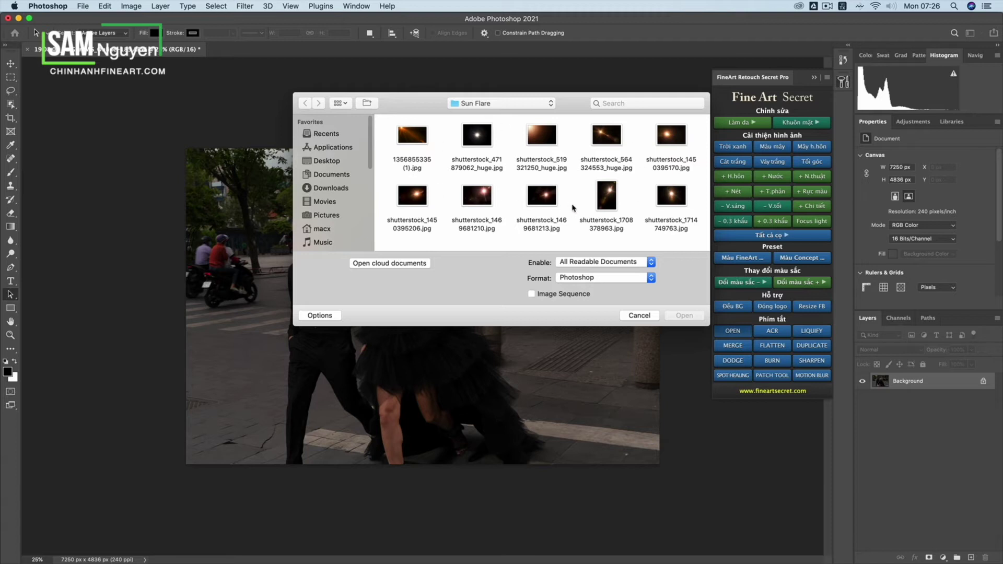
left_click(426, 202)
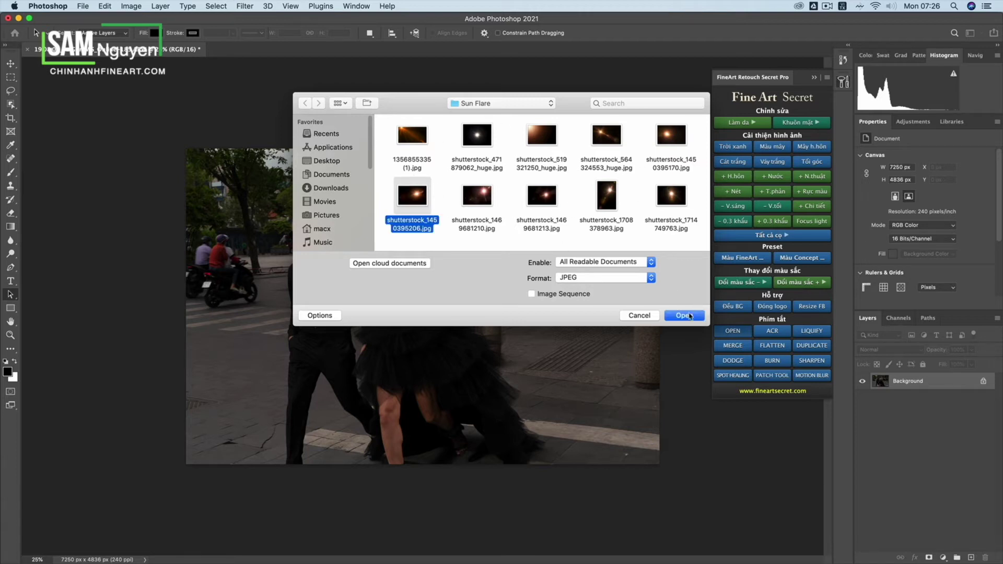
left_click(684, 316)
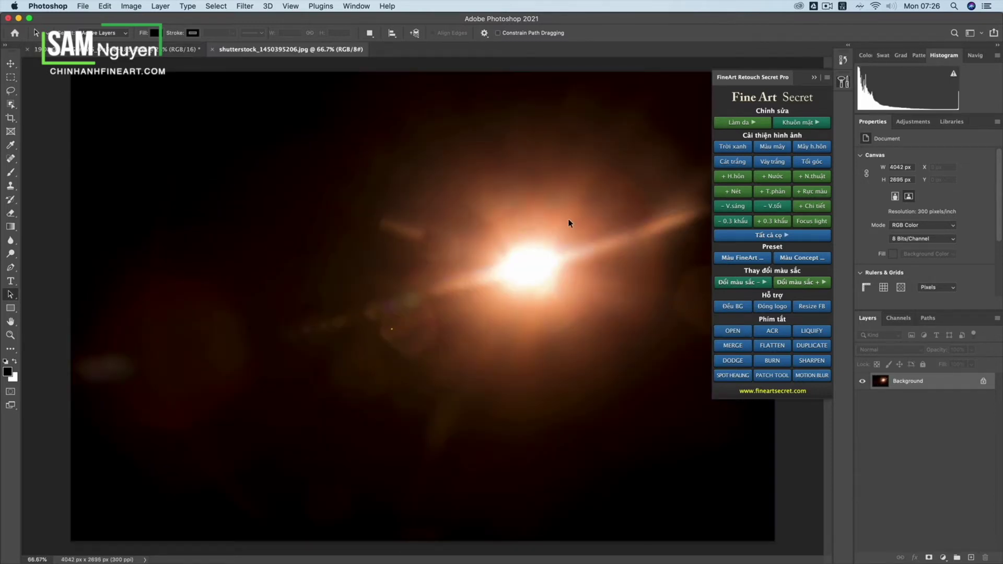
Float the flare image and copy it into the street couple photo over the upper-right trees, accepting the bit-depth difference and suppressing that warning.
left_click_drag(337, 49, 437, 94)
key("v")
left_click_drag(542, 290, 238, 267)
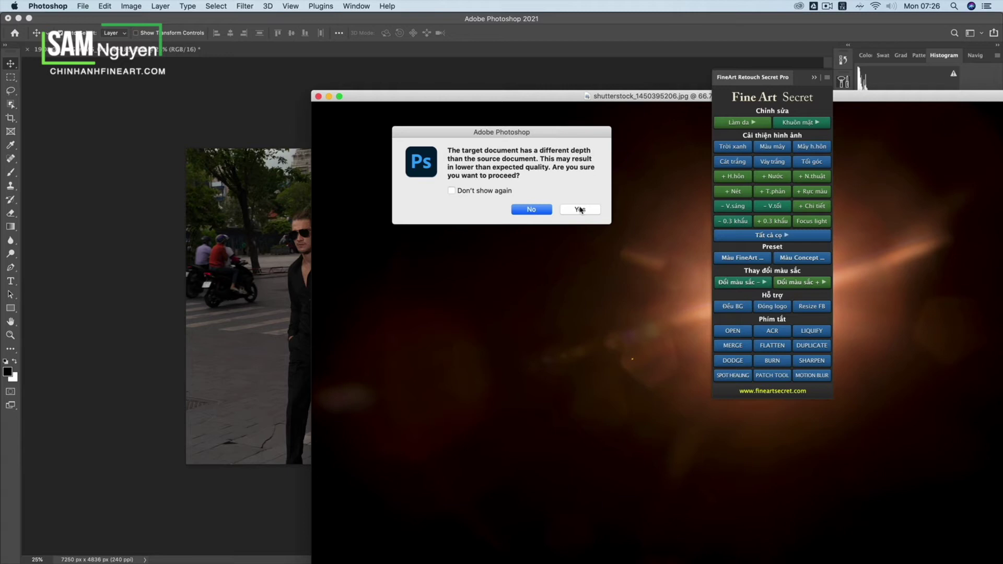
left_click(452, 190)
left_click(579, 210)
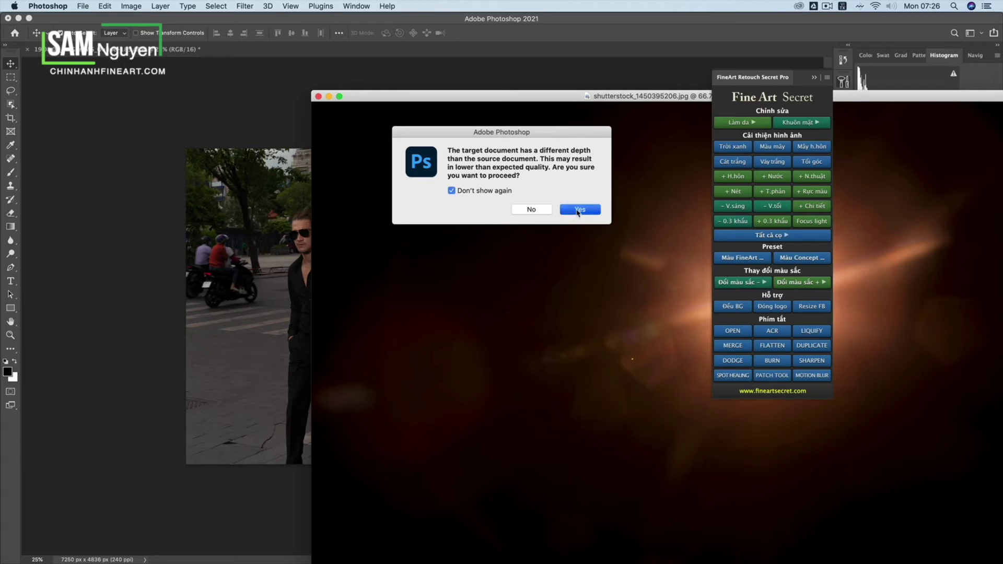
left_click_drag(335, 268, 635, 197)
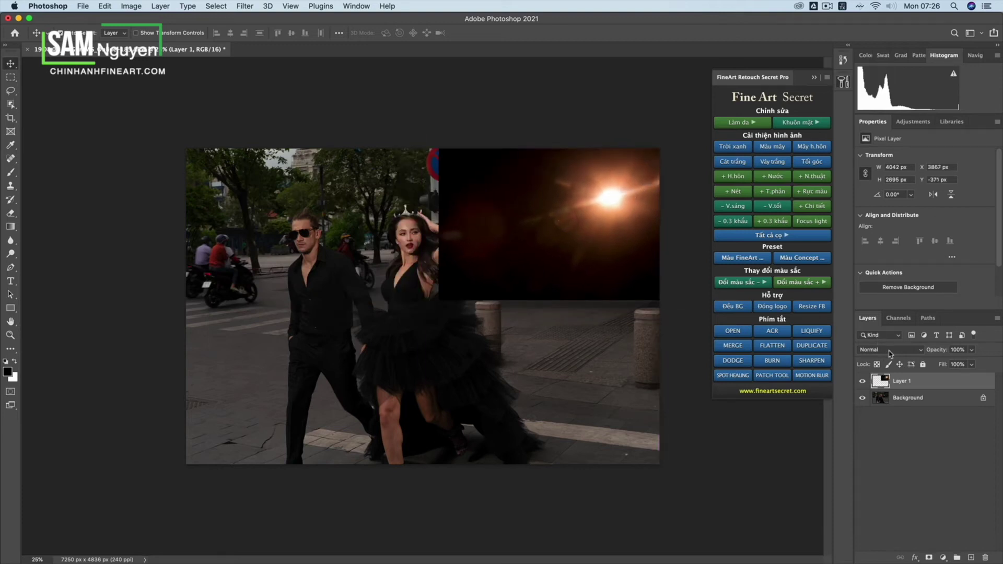
Blend the flare layer in Screen mode and enlarge it to about 155% by 174%, placing the sun near the photo's upper-right corner.
left_click(889, 351)
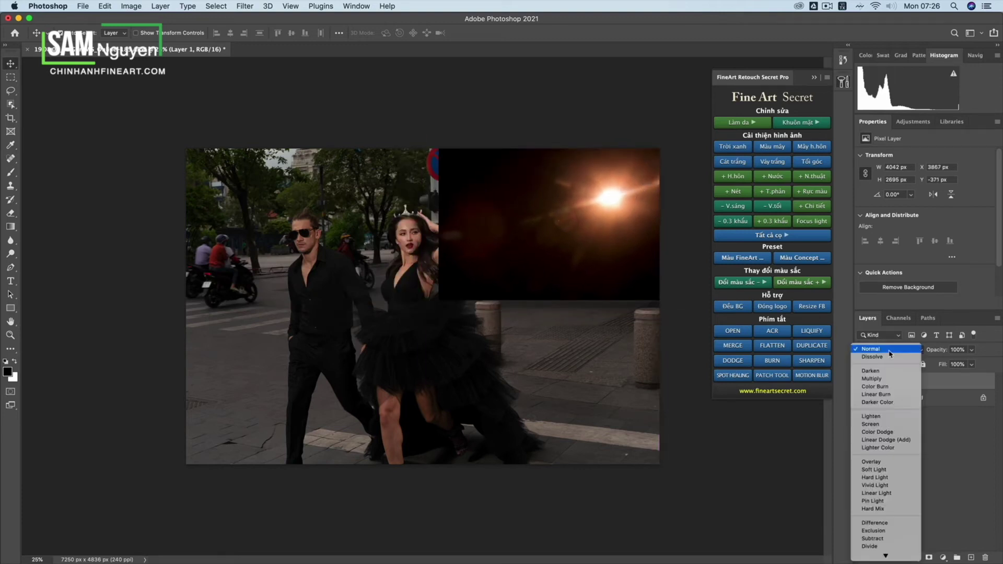
left_click(871, 425)
key("super+t")
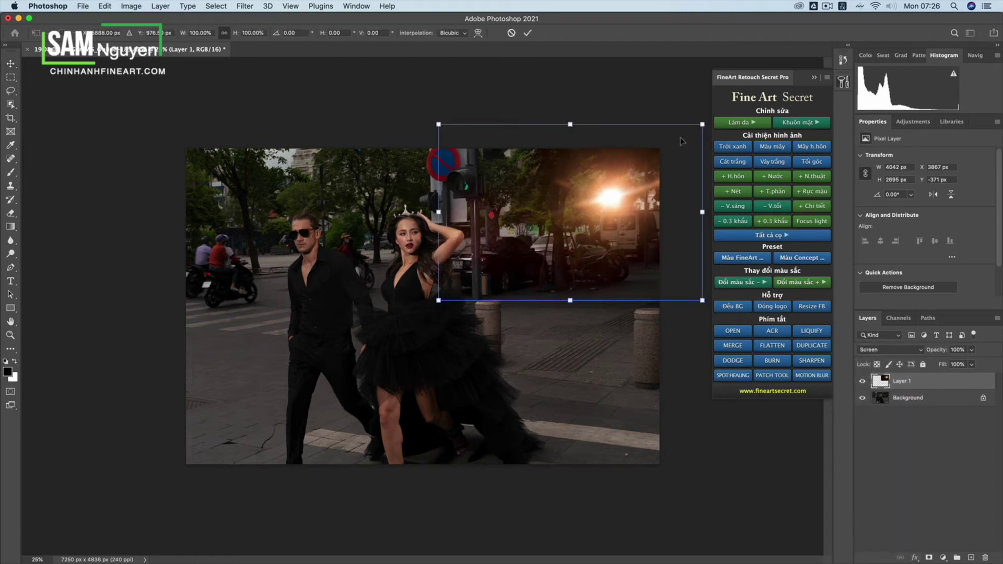
left_click_drag(702, 125, 735, 78)
left_click_drag(597, 240, 595, 261)
left_click_drag(438, 315, 328, 399)
left_click_drag(507, 242, 551, 209)
left_click_drag(374, 362, 369, 366)
left_click_drag(606, 224, 609, 221)
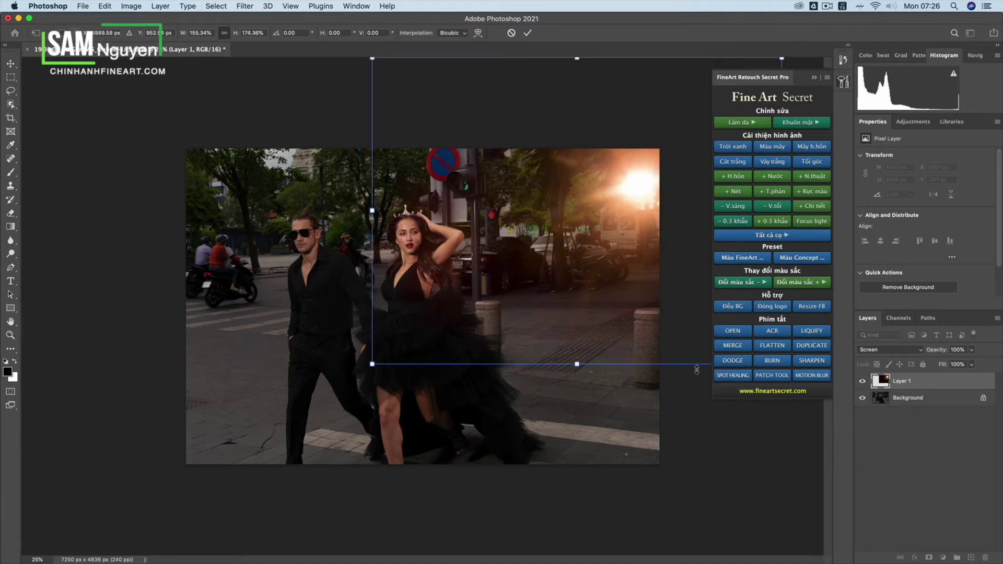
key("Return")
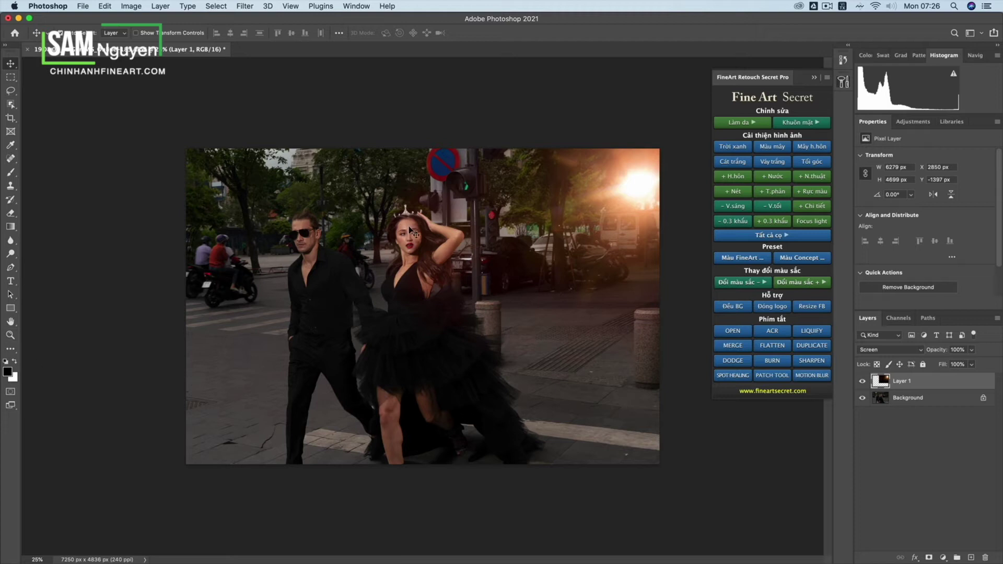
Paint black on the flare layer over the couple and surrounding street, lowering the brush flow to 59%, and compare with the layer hidden.
key("b")
left_click(306, 34)
left_click_drag(304, 45, 346, 45)
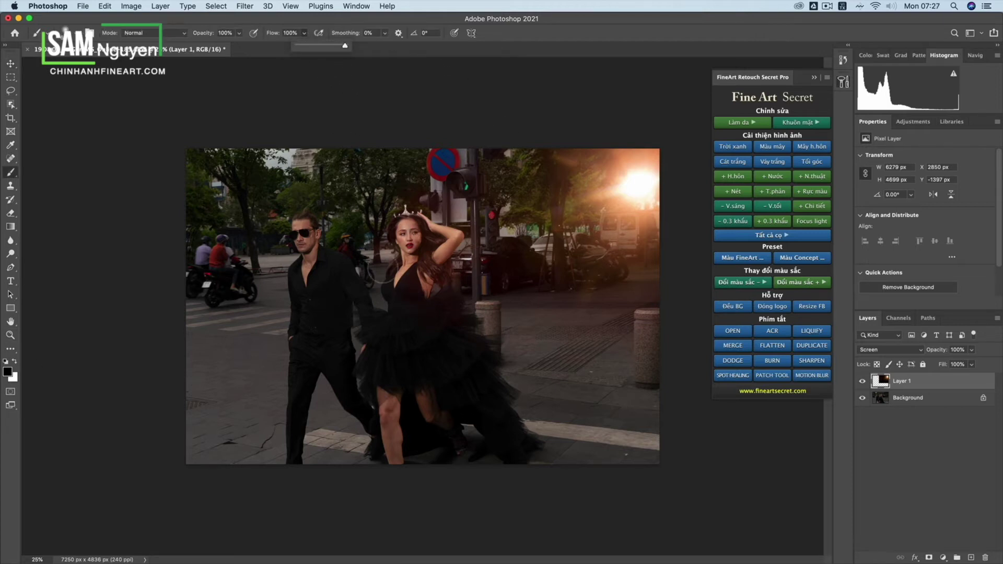
left_click_drag(344, 46, 342, 46)
left_click(403, 312)
key("bracketright")
left_click_drag(412, 272, 418, 292)
left_click_drag(444, 359, 421, 347)
left_click(304, 33)
left_click_drag(304, 47, 299, 48)
mouse_move(461, 339)
left_mouse_down()
mouse_move(465, 331)
mouse_move(545, 372)
mouse_move(648, 375)
left_mouse_up()
mouse_move(400, 193)
left_mouse_down()
mouse_move(403, 313)
mouse_move(402, 213)
mouse_move(292, 285)
left_mouse_up()
left_click(863, 381)
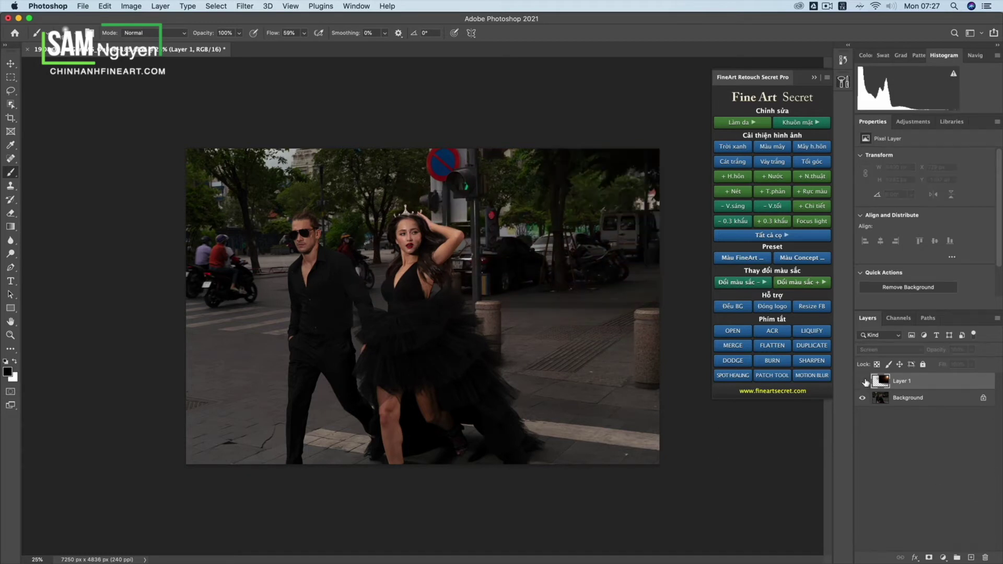
left_click(863, 382)
left_click(862, 381)
left_click(862, 381)
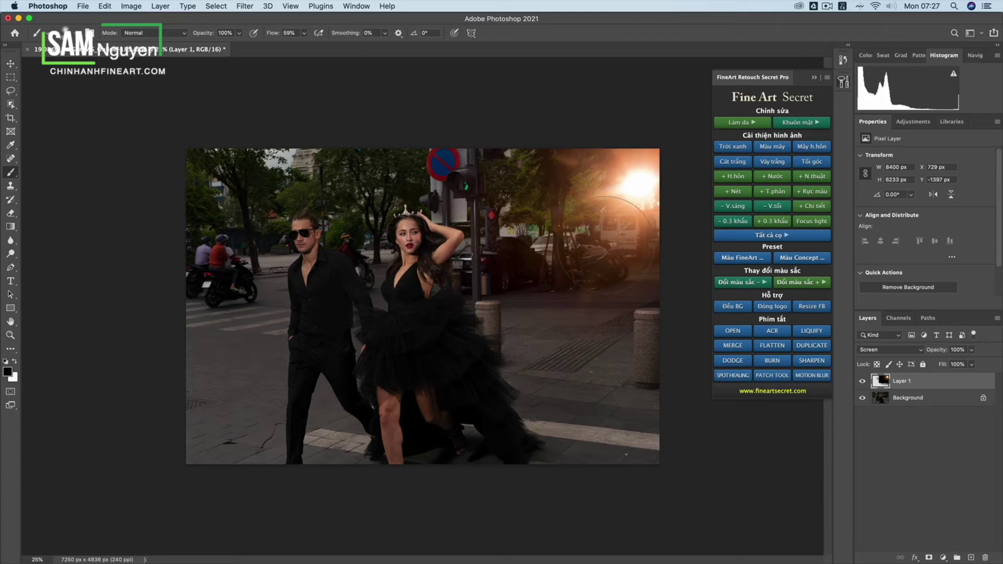
Apply the FineArt Streets Arts colour preset to the photo and compare the image with and without it.
left_click(741, 260)
left_click(396, 83)
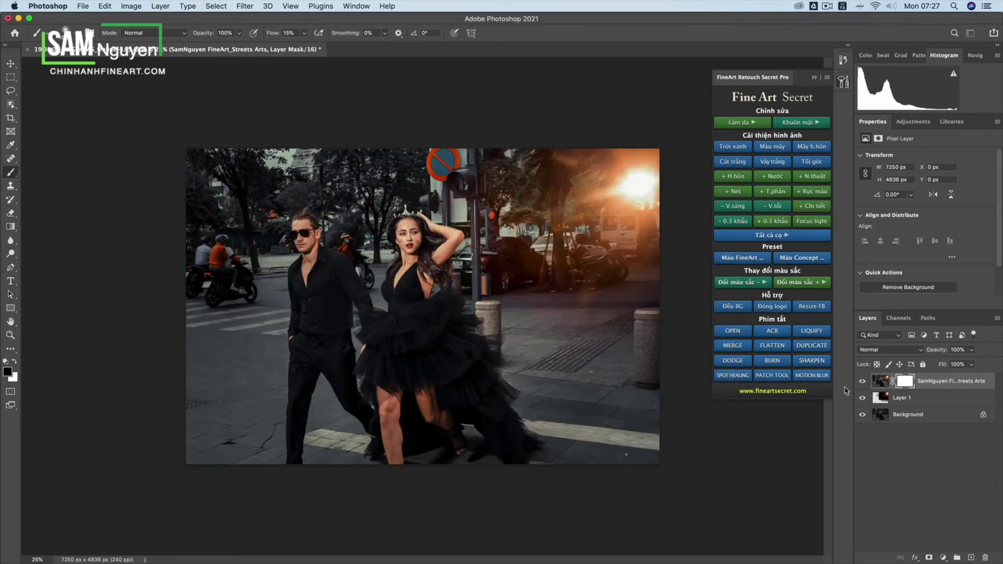
left_click(863, 381)
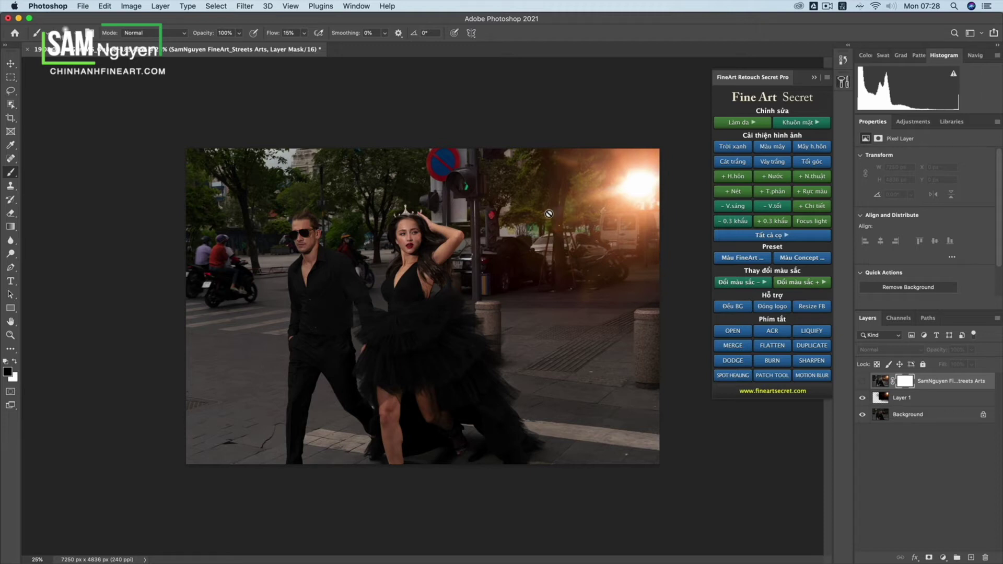
left_click(862, 381)
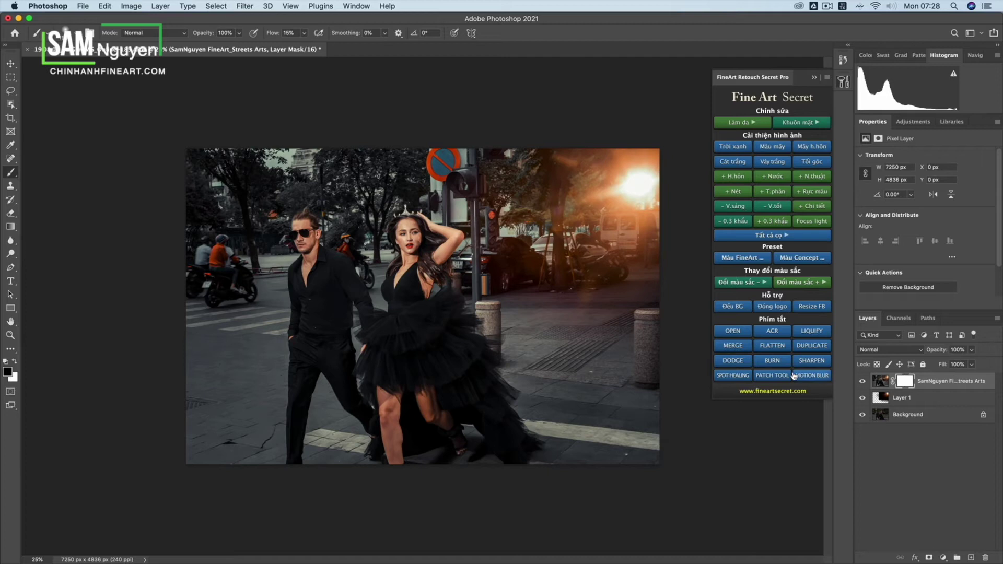
Add the Motion Blur effect and paint its mask with a smaller brush at 100% flow over the motorbikes behind the couple.
left_click(813, 379)
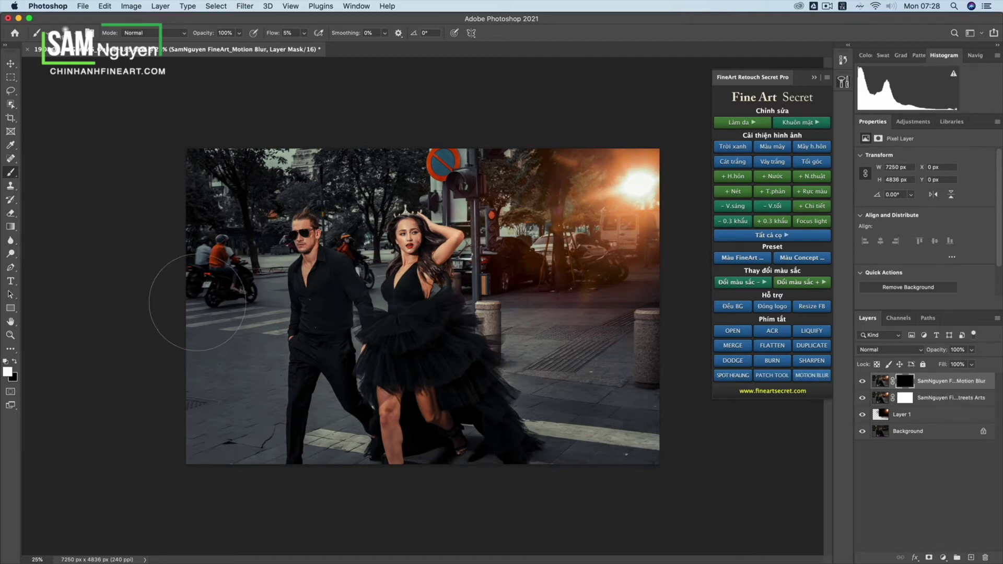
left_click(304, 33)
left_click_drag(305, 46, 354, 46)
key("bracketleft")
key("bracketleft")
key("bracketleft")
mouse_move(209, 271)
left_mouse_down()
mouse_move(222, 247)
mouse_move(242, 287)
mouse_move(216, 290)
mouse_move(245, 288)
mouse_move(217, 291)
mouse_move(221, 264)
mouse_move(234, 287)
mouse_move(211, 257)
mouse_move(217, 295)
mouse_move(193, 277)
left_mouse_up()
left_click_drag(345, 238, 366, 270)
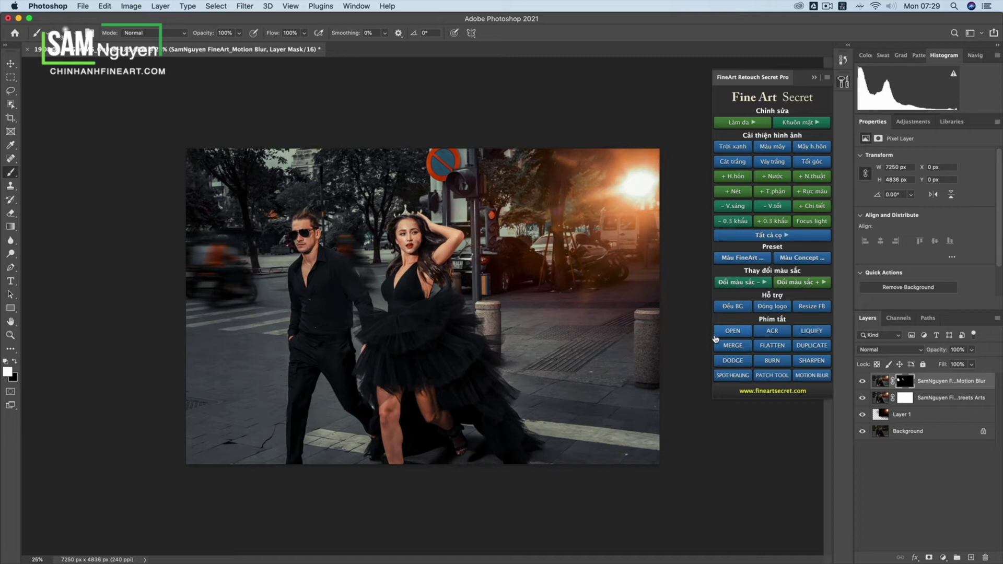
Merge the visible result into a new layer and reshape the woman's front leg in Liquify with a brush size of 1000.
left_click(731, 346)
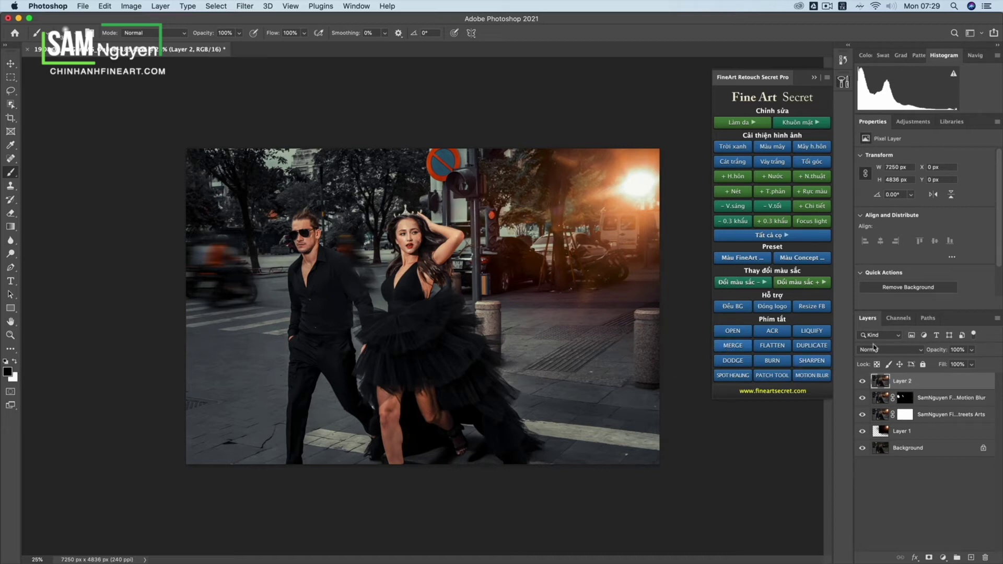
left_click(811, 330)
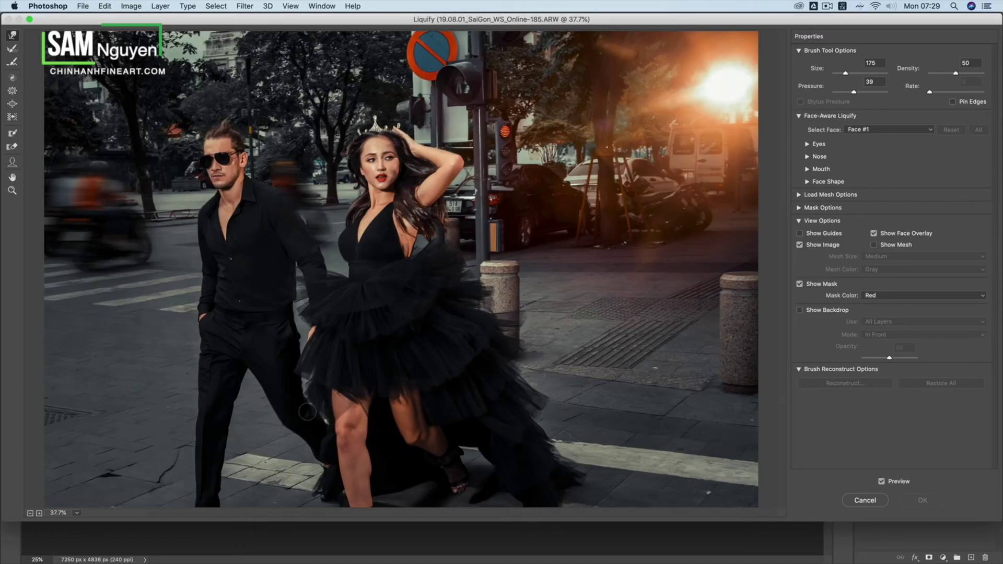
key("bracketright")
key("bracketright")
key("bracketright")
key("bracketright")
key("bracketright")
key("bracketright")
key("bracketright")
key("bracketright")
left_click(333, 402)
left_click_drag(333, 403, 335, 407)
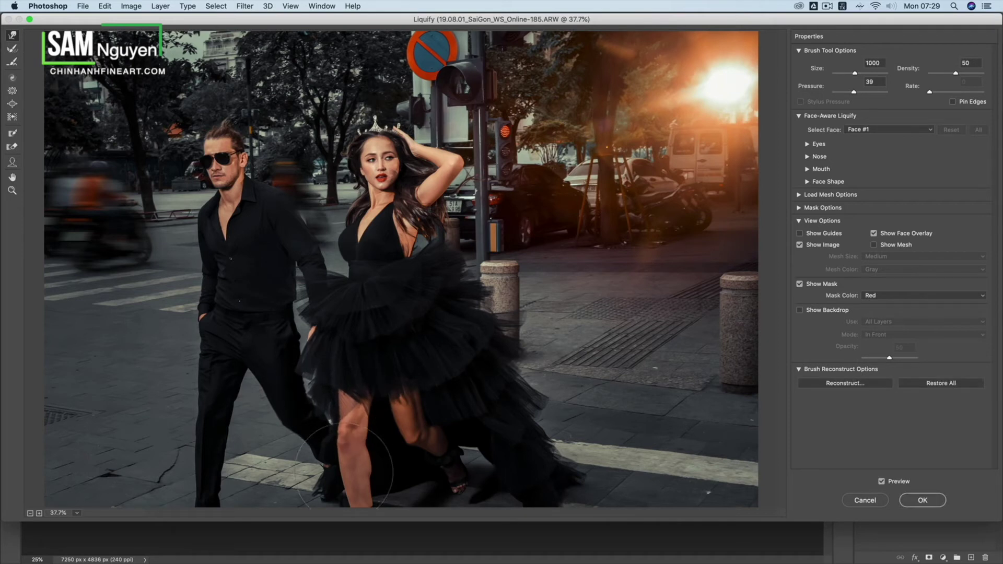
Refine the shape of the woman's legs in Liquify with varied brush sizes such as 600 and 800, and apply the result.
key("bracketleft")
key("bracketleft")
key("bracketleft")
key("bracketleft")
key("bracketleft")
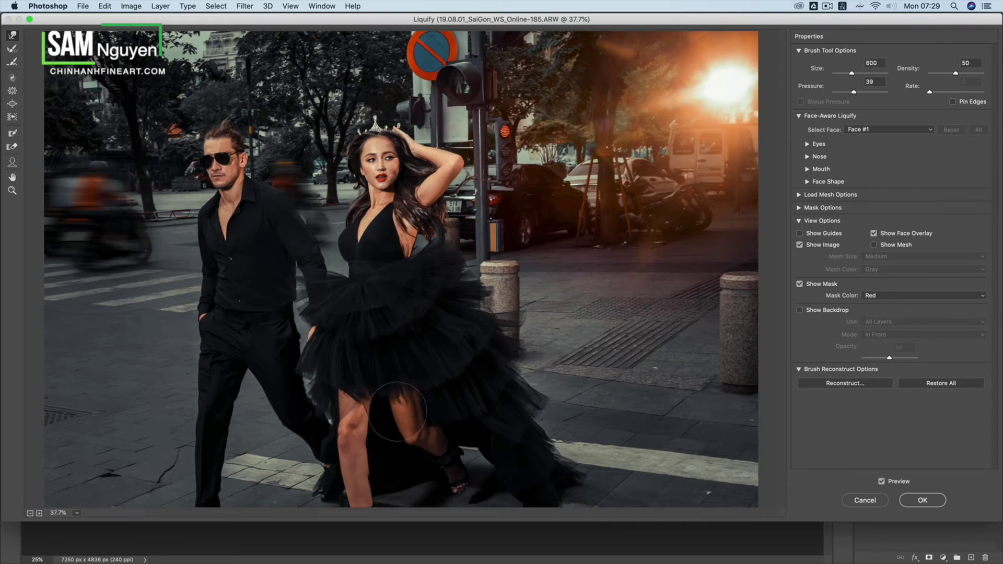
key("bracketright")
key("bracketright")
key("bracketleft")
key("bracketleft")
key("bracketleft")
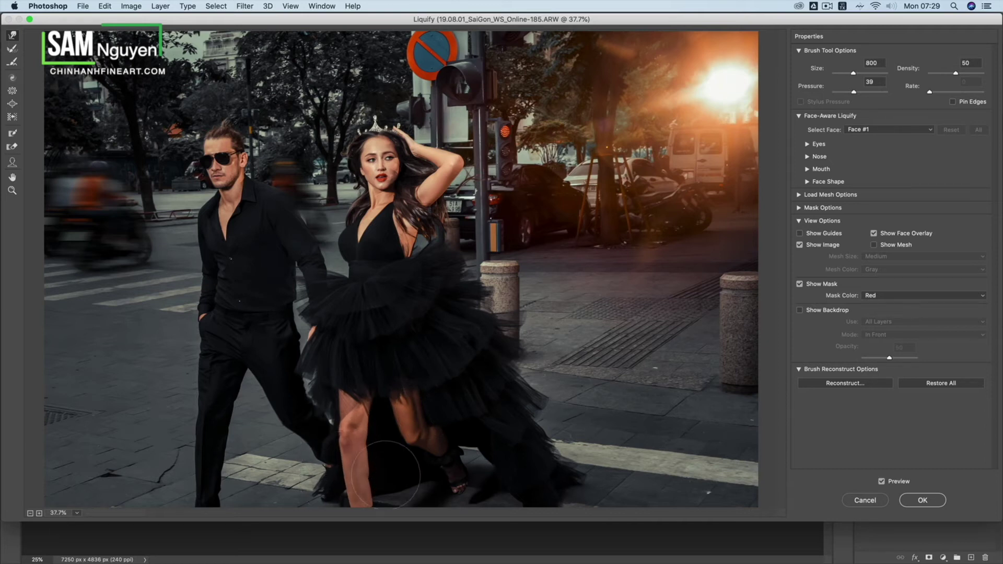
key("bracketleft")
key("bracketleft")
key("bracketleft")
key("bracketleft")
key("bracketright")
key("bracketright")
key("bracketright")
key("bracketright")
key("bracketright")
key("bracketright")
key("bracketright")
key("bracketright")
key("bracketleft")
key("bracketleft")
key("bracketleft")
key("bracketleft")
key("bracketleft")
key("bracketleft")
key("bracketleft")
key("bracketright")
key("bracketright")
left_click(921, 498)
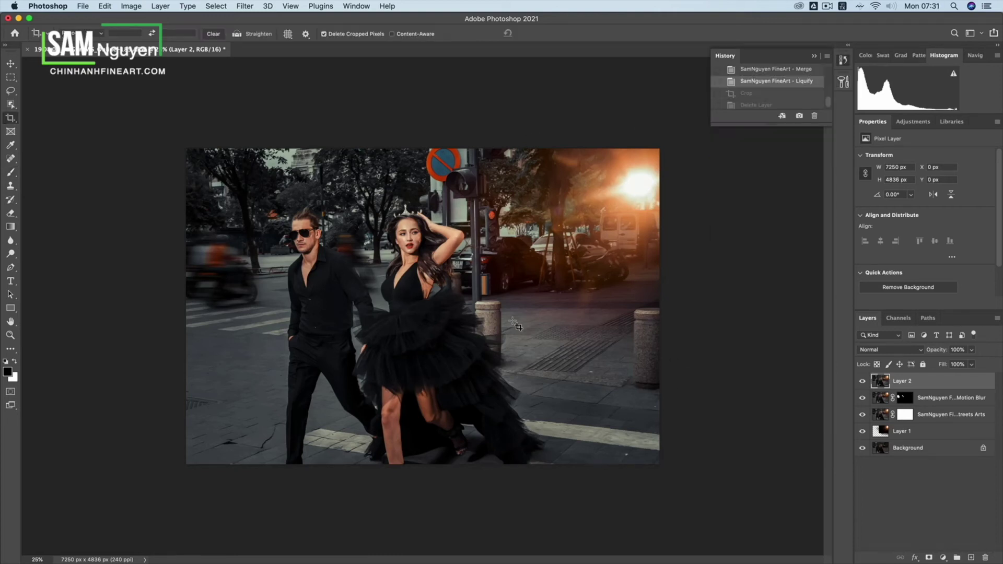
Group all layers above the Background and toggle the group's visibility to compare the photo before and after.
left_click(924, 431, "shift")
key("super+g")
left_click(862, 379)
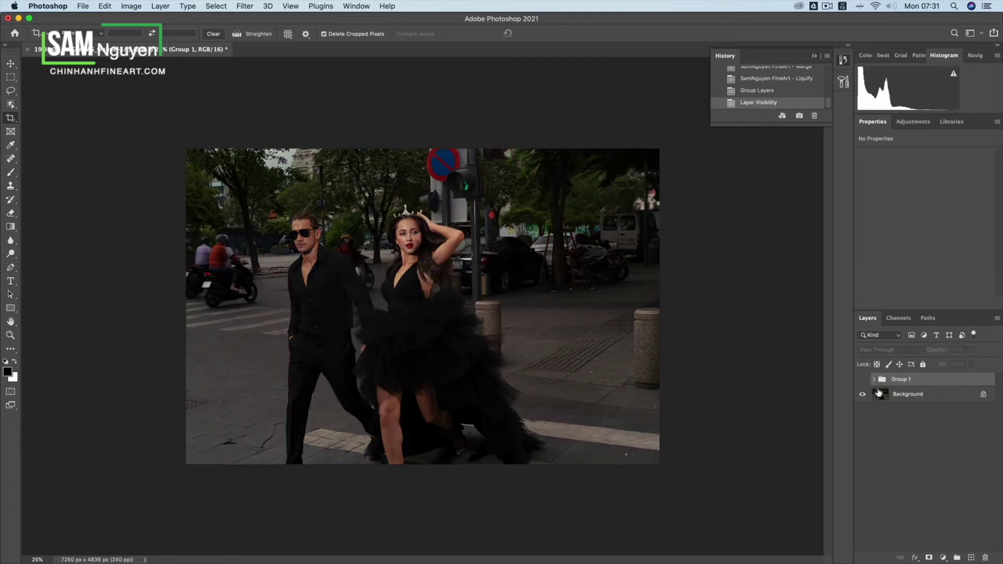
left_click(862, 380)
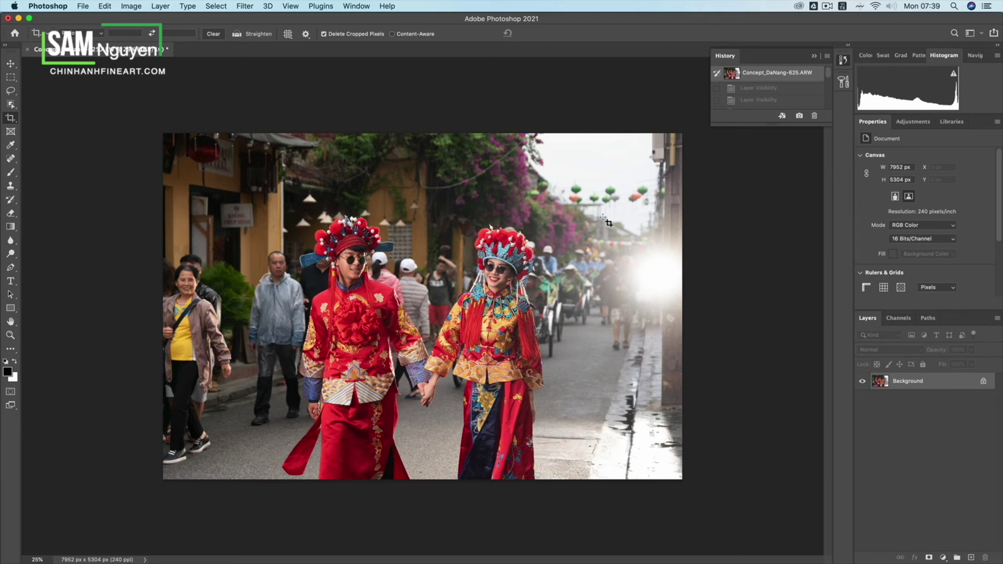
Open the flare image shutterstock_519321250_huge.jpg from the Sun Flare folder for the traditional-costume couple photo.
left_click(843, 85)
left_click(732, 331)
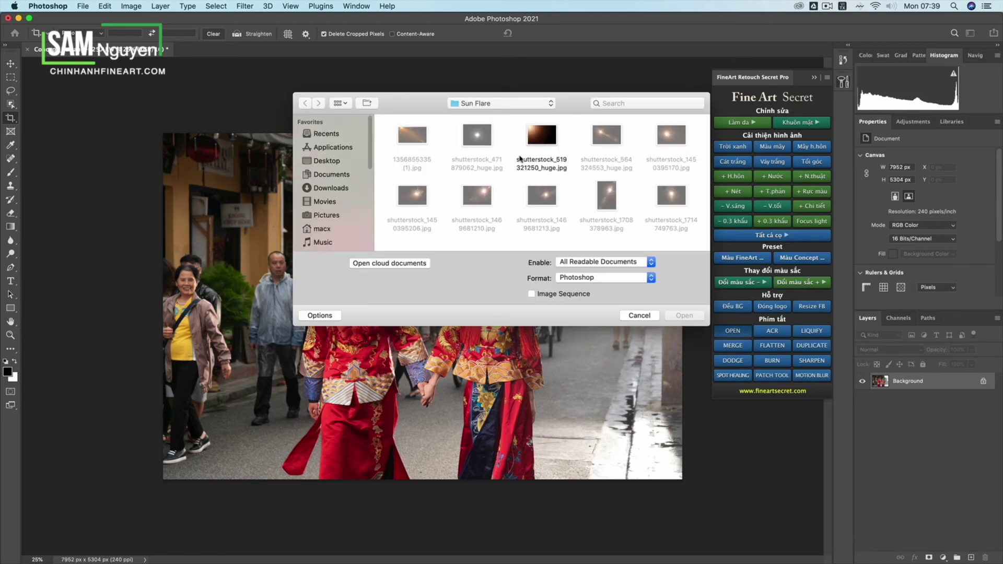
left_click(538, 136)
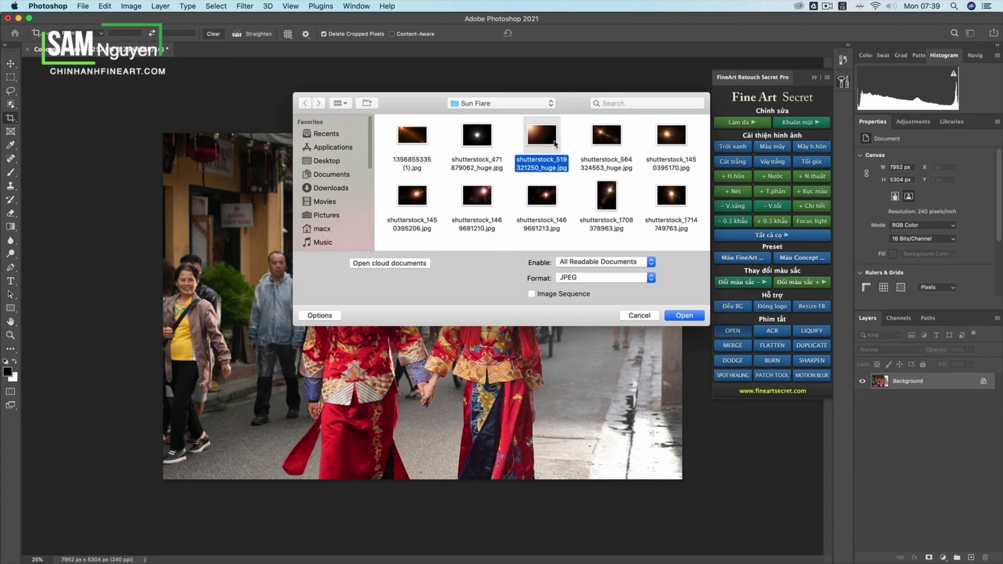
left_click(684, 316)
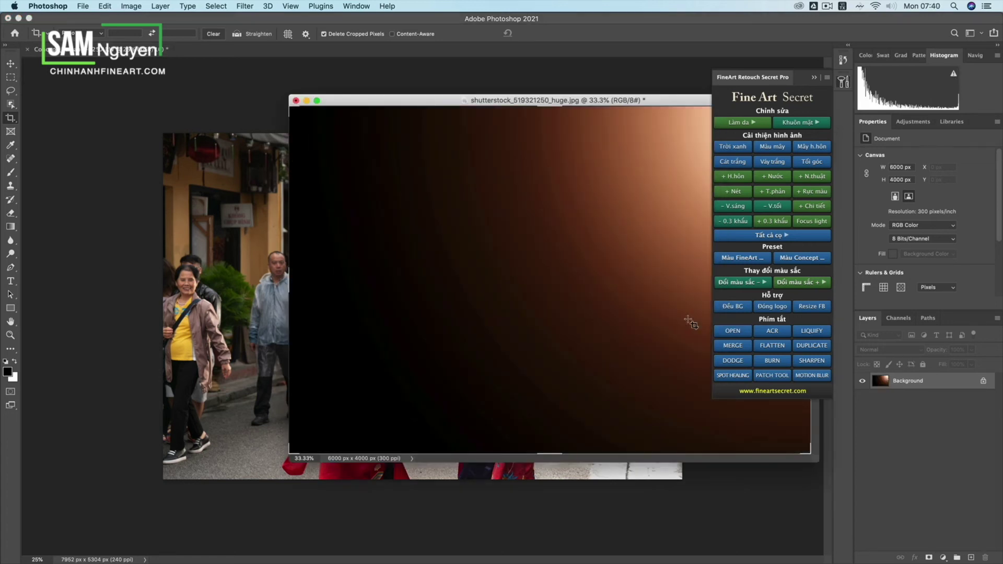
Copy the flare image into the traditional-costume couple photo and align its bright corner with the photo's upper-right corner.
left_click_drag(660, 104, 655, 154)
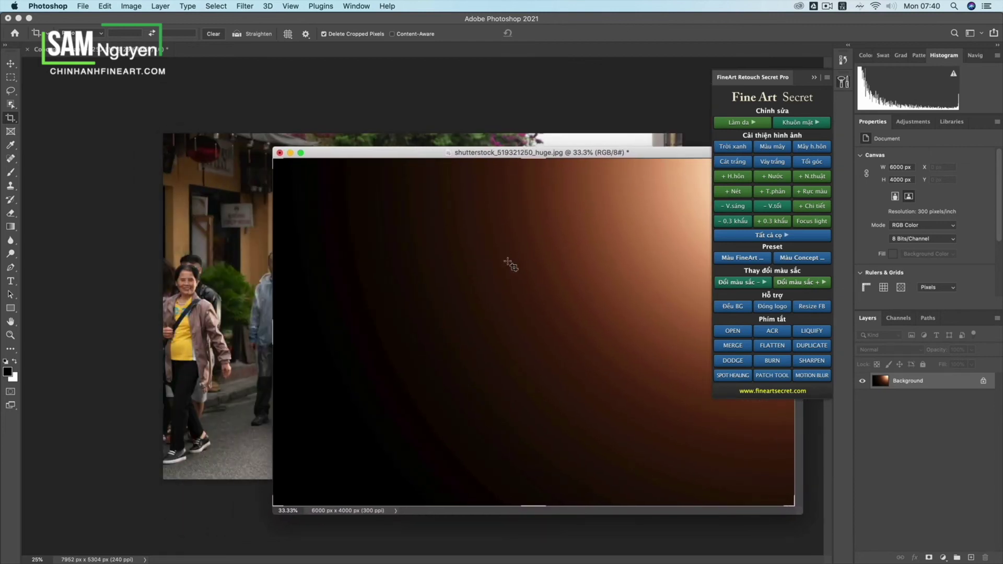
key("v")
left_click_drag(265, 227, 339, 225)
left_click_drag(415, 236, 611, 198)
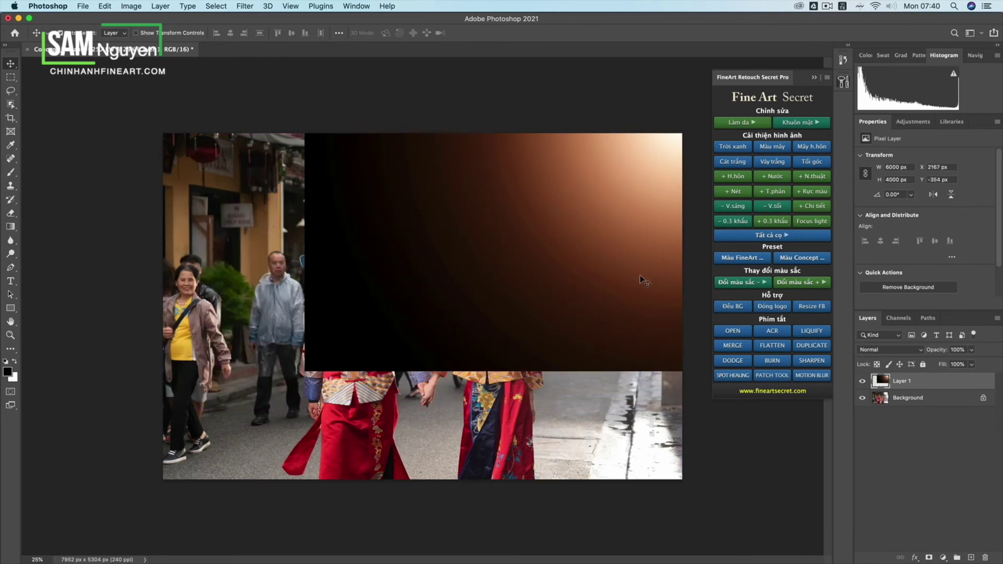
Set the new flare layer's blend mode to Screen and toggle its visibility to compare the effect.
left_click(888, 350)
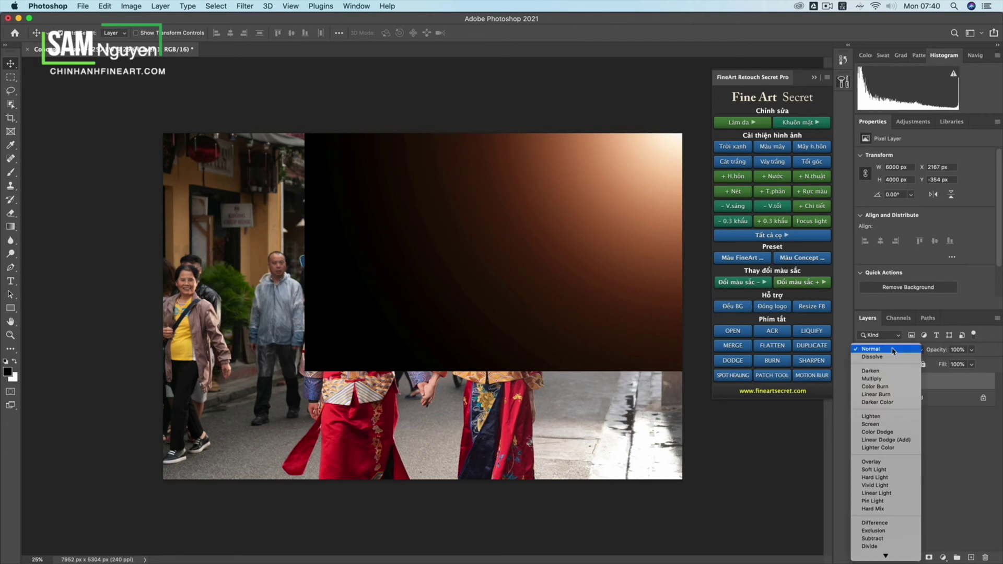
left_click(883, 427)
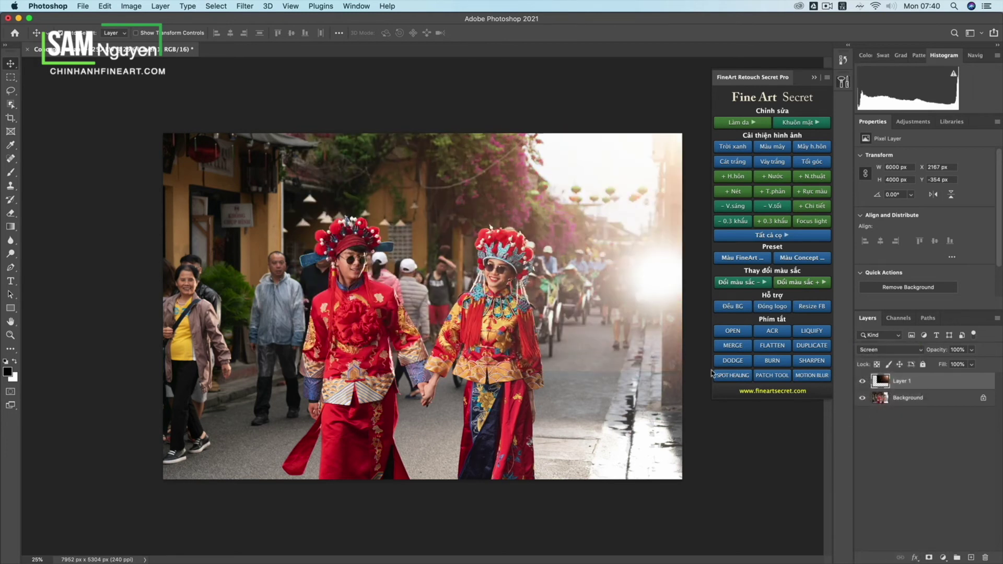
left_click(862, 383)
left_click(862, 383)
left_click(862, 381)
left_click(861, 381)
Paint black on the flare layer over the woman and the street beside her with a brush flow of 78%.
key("b")
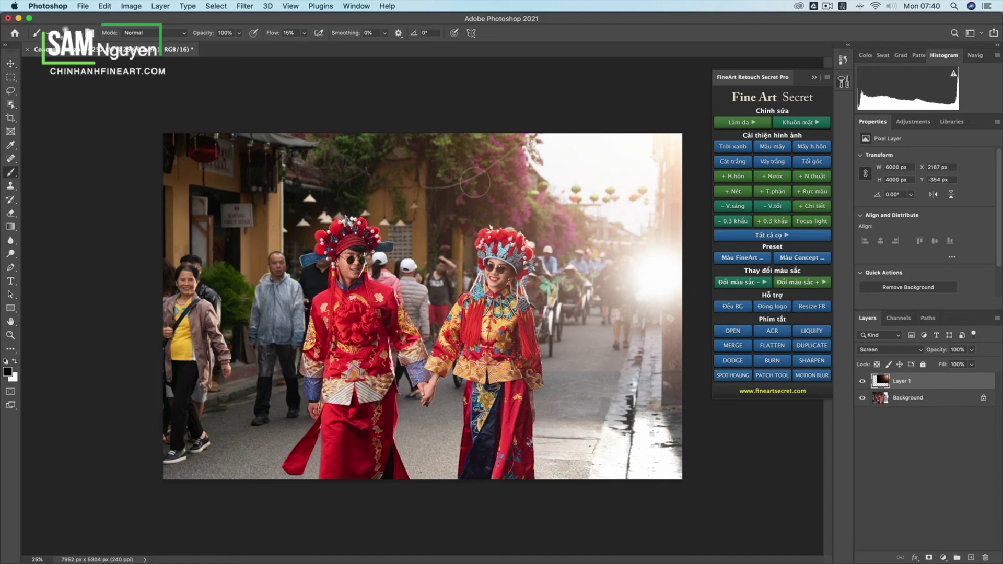
left_click(305, 33)
left_click_drag(306, 50, 333, 53)
left_click_drag(336, 52, 336, 52)
left_click_drag(502, 282, 474, 267)
left_click_drag(522, 343, 684, 373)
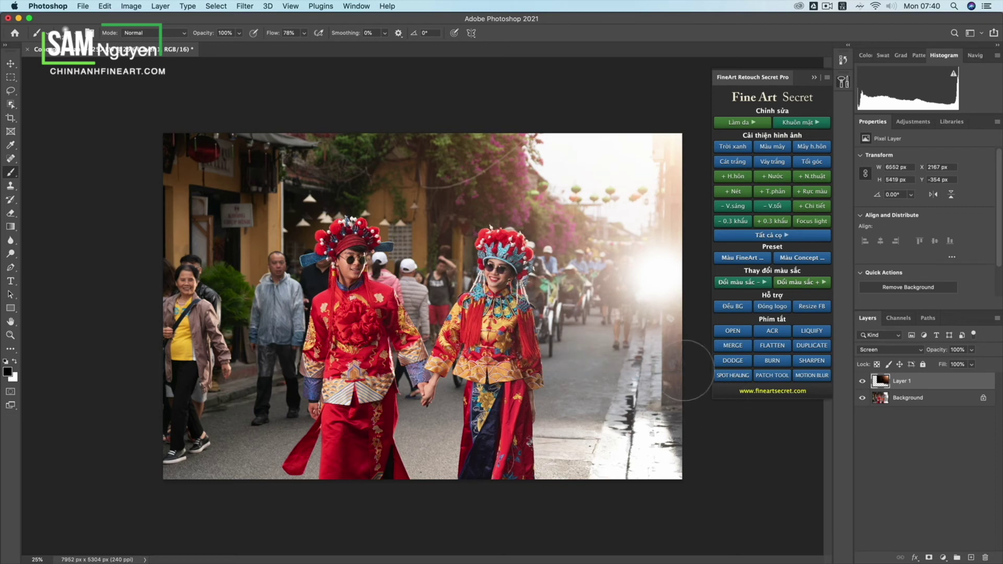
Stamp the visible layers onto a new layer and crop the photo to about 7537 × 5027 px, trimming the street-side bystanders.
key("super+alt+shift+e")
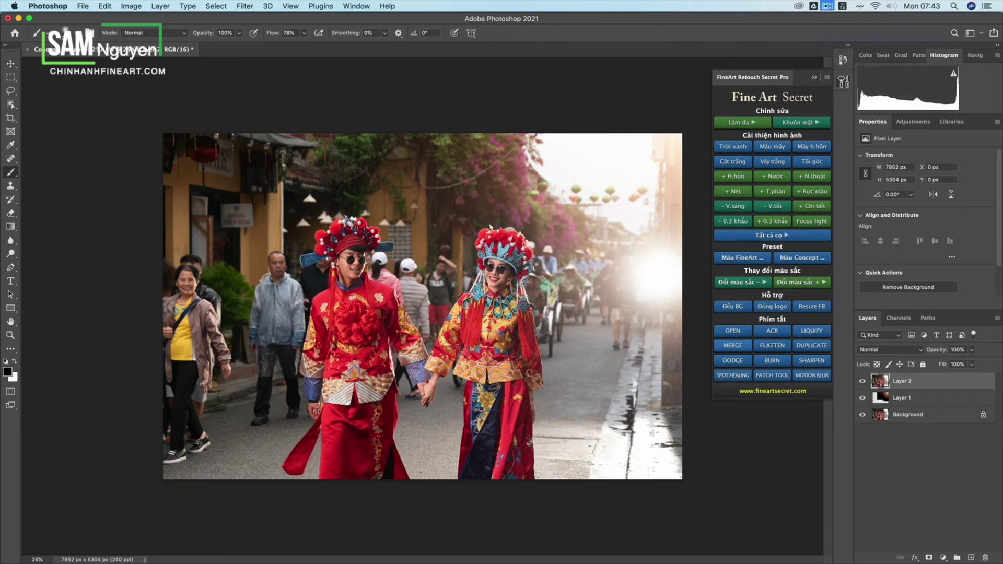
key("c")
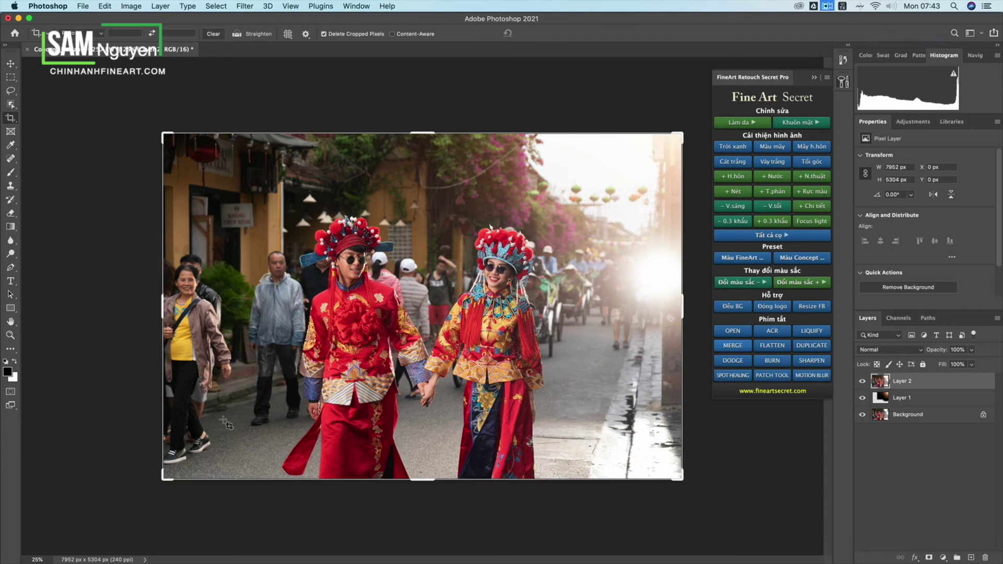
left_click(166, 478)
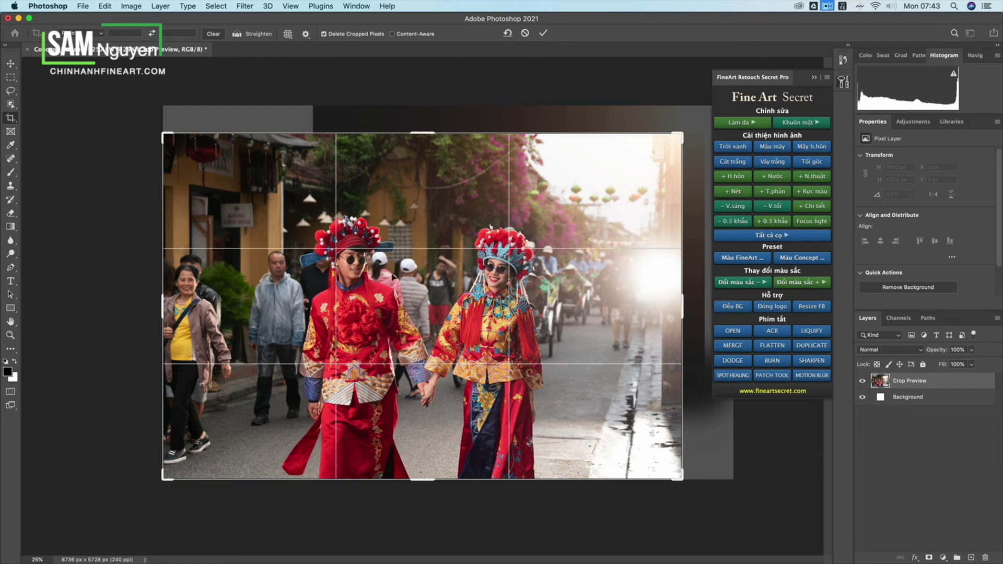
left_click_drag(158, 481, 196, 467)
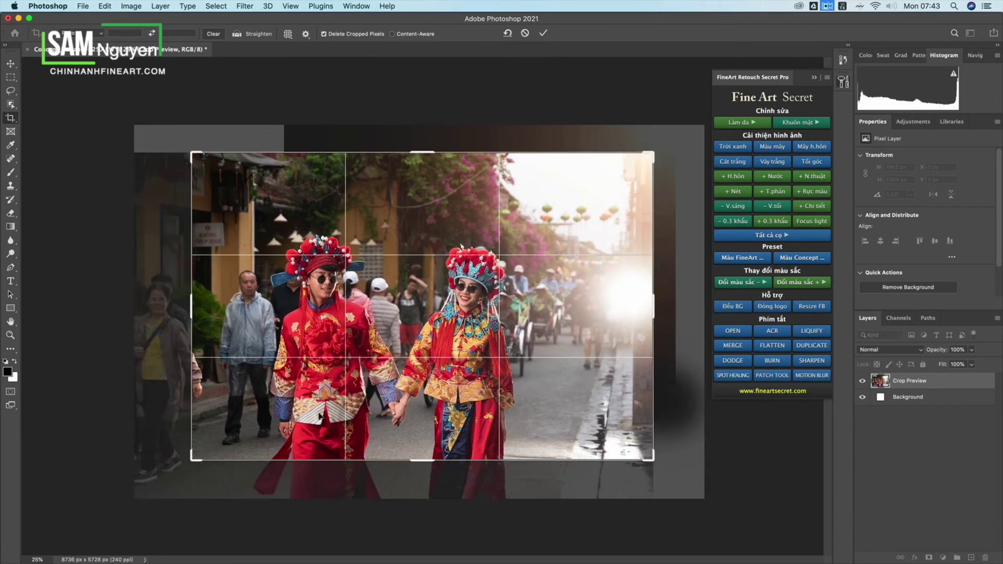
left_click_drag(192, 460, 175, 473)
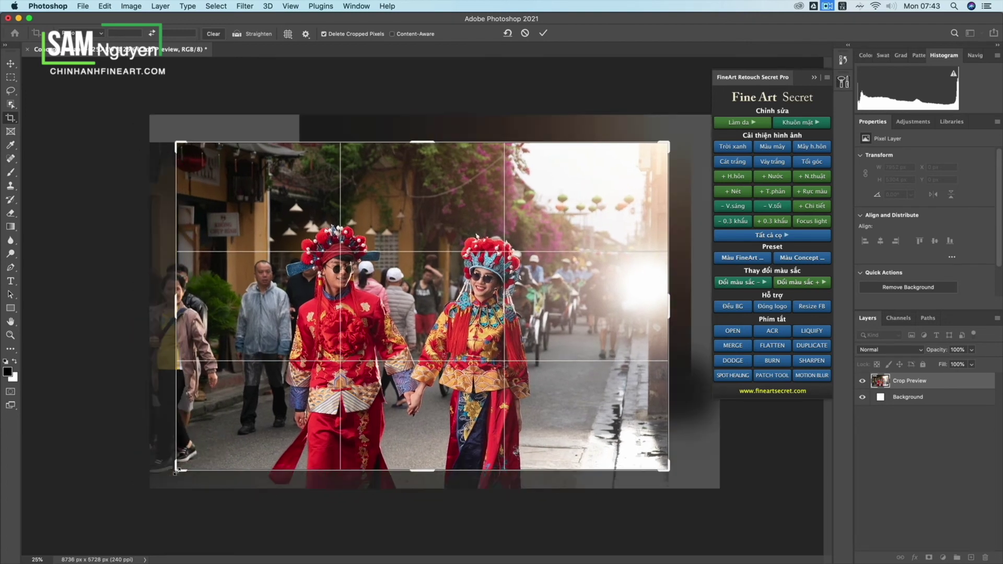
key("Return")
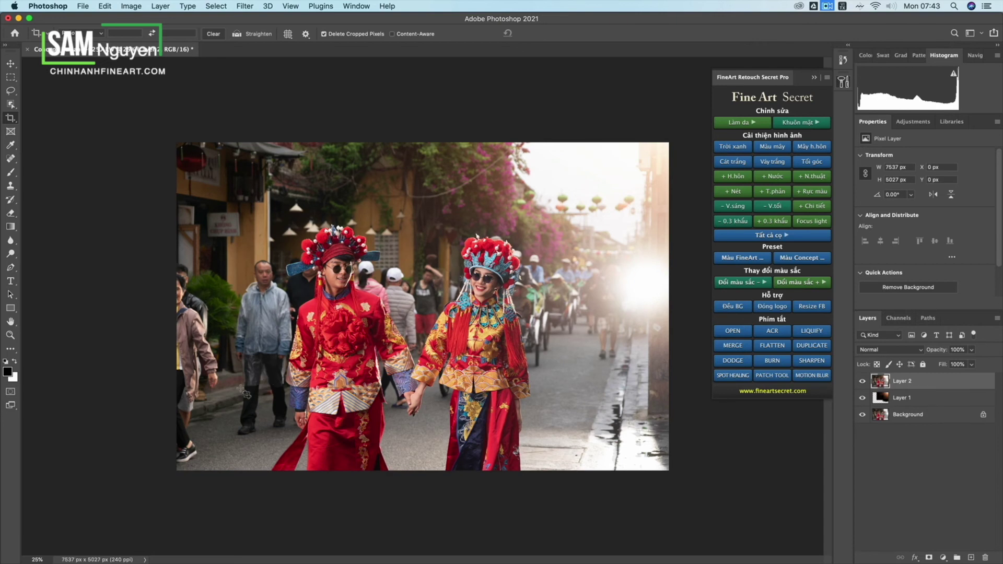
Crop the couple photo tighter to about 6864 × 4578 px, cutting out the passer-by at the edge.
left_click(203, 449)
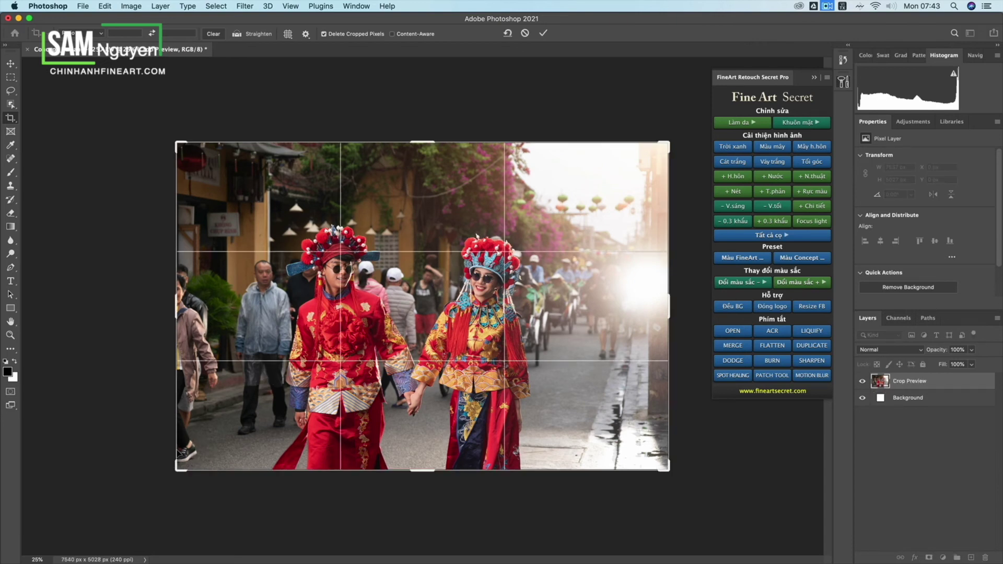
left_click_drag(177, 469, 208, 456)
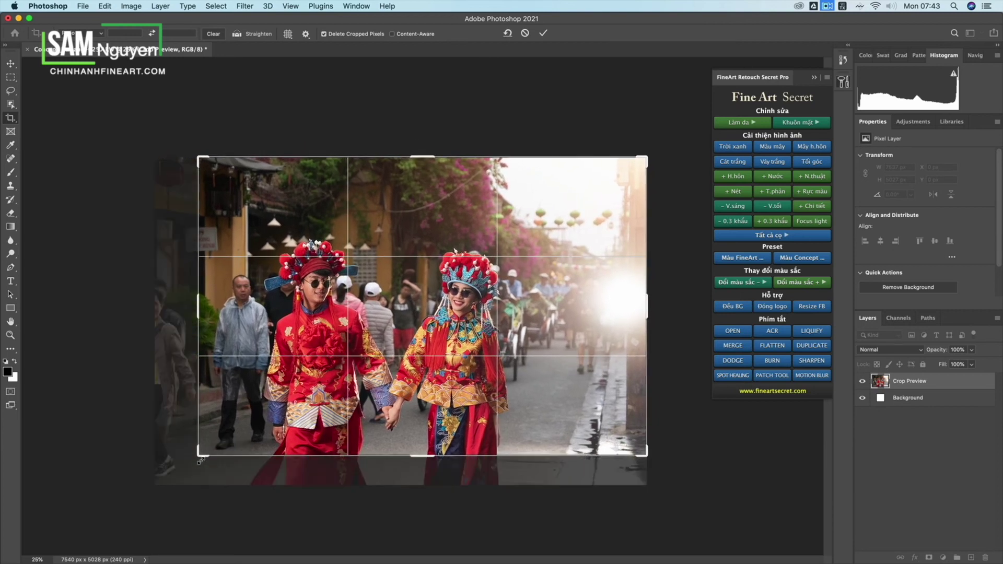
key("Return")
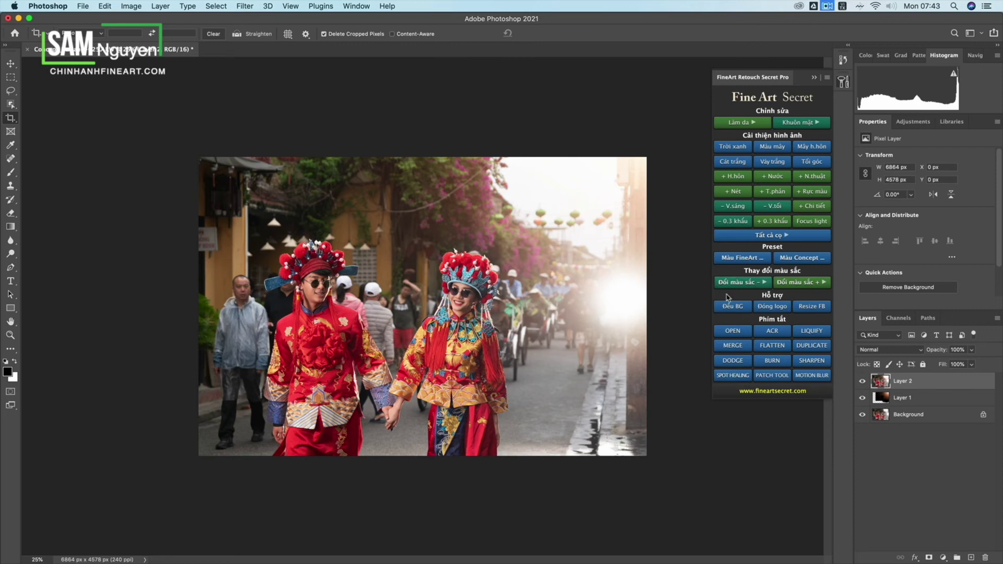
Apply the Motion Blur action and paint it in white at 100% flow over the pedestrians and cyclos behind the couple.
left_click(812, 375)
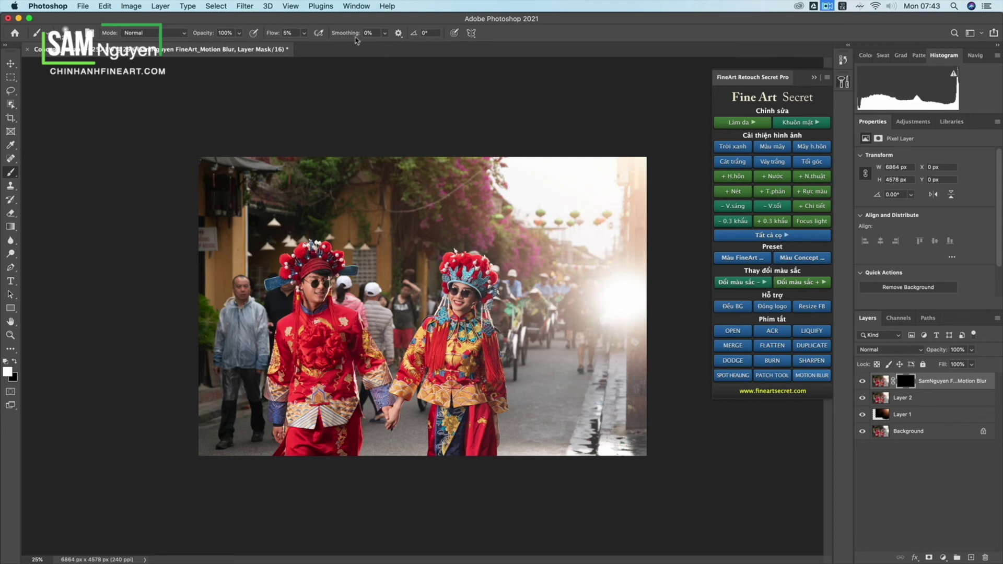
left_click(303, 33)
left_click_drag(304, 45, 353, 45)
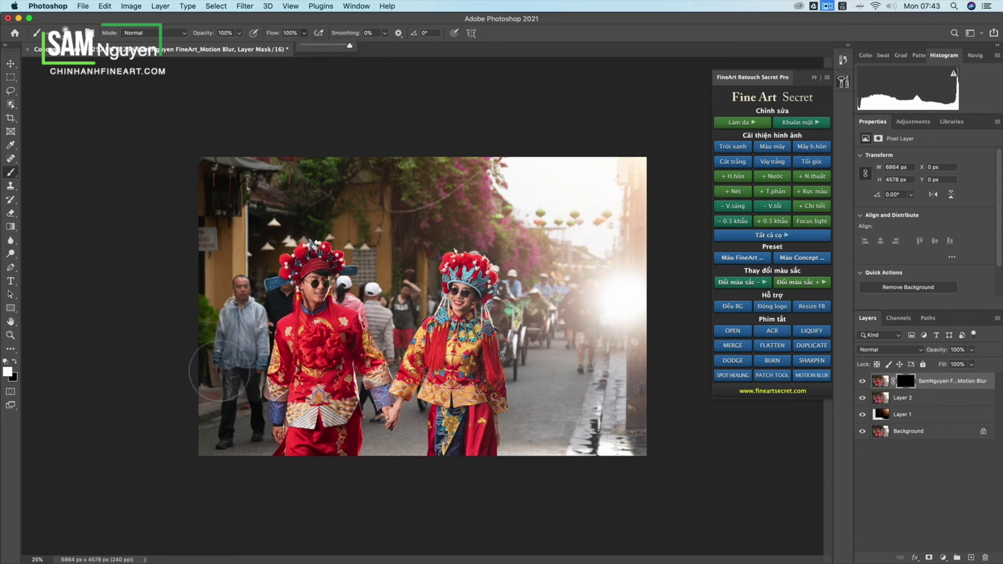
mouse_move(242, 290)
left_mouse_down()
mouse_move(223, 331)
mouse_move(236, 302)
mouse_move(230, 323)
mouse_move(226, 310)
mouse_move(250, 297)
mouse_move(263, 350)
mouse_move(247, 386)
mouse_move(255, 435)
mouse_move(252, 387)
mouse_move(254, 435)
mouse_move(221, 444)
mouse_move(233, 363)
mouse_move(228, 401)
mouse_move(222, 346)
left_mouse_up()
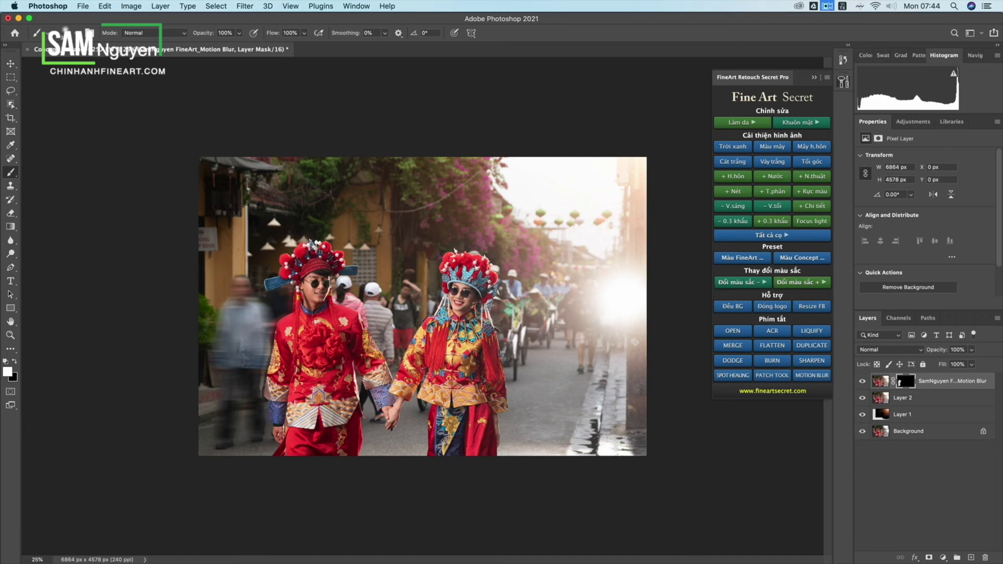
mouse_move(345, 292)
left_mouse_down()
mouse_move(372, 310)
mouse_move(372, 287)
mouse_move(387, 342)
left_mouse_up()
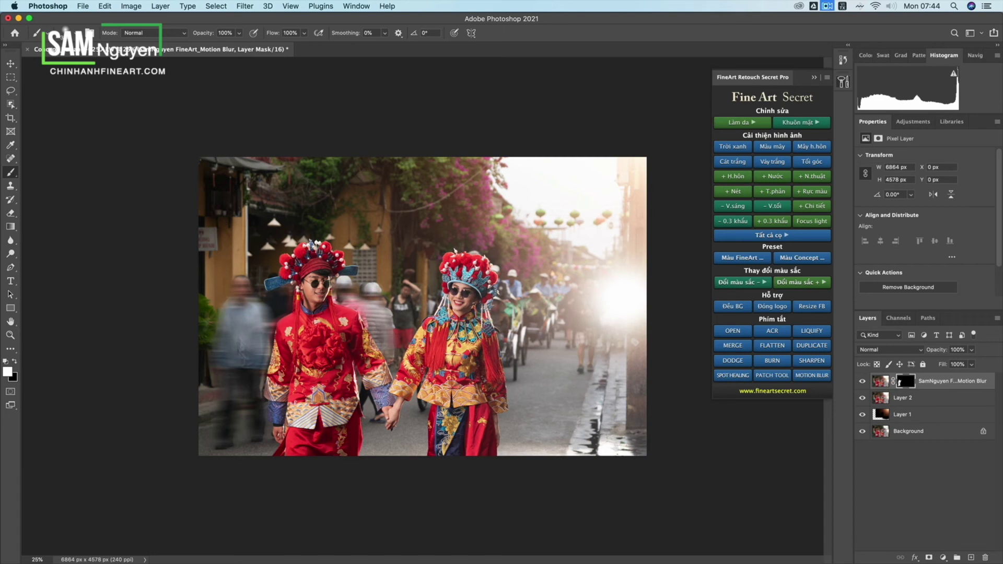
left_click_drag(406, 292, 403, 319)
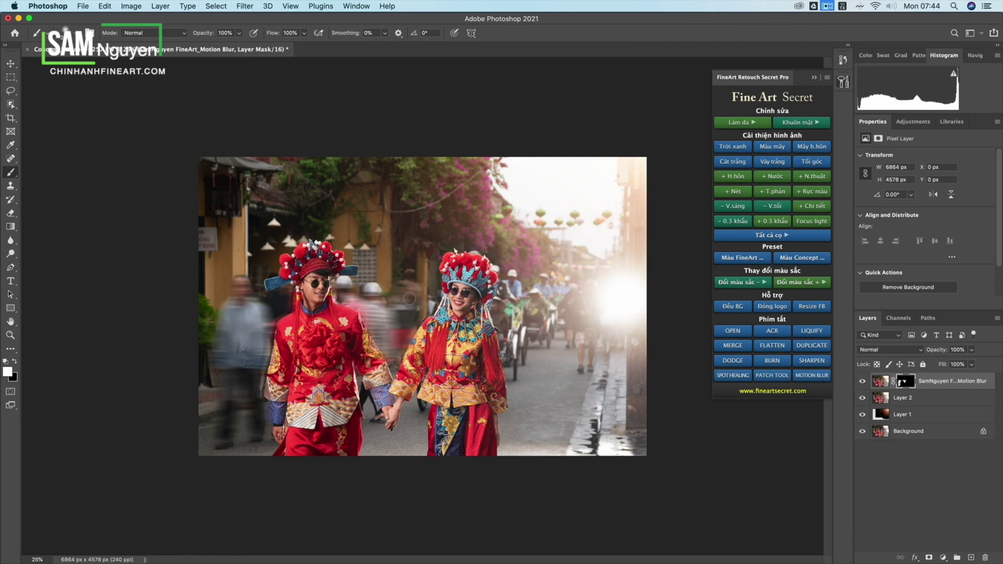
left_click_drag(510, 284, 511, 361)
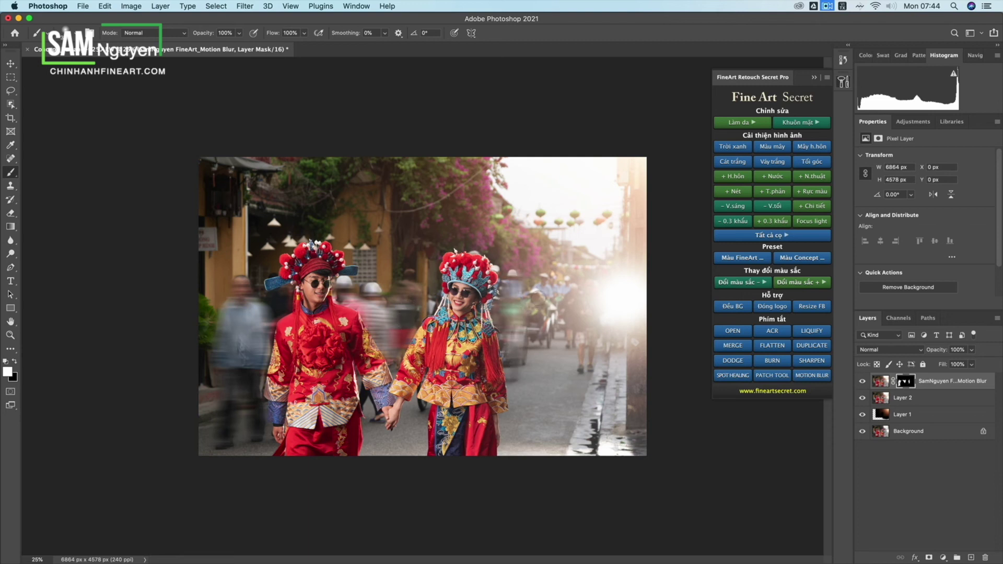
left_click_drag(549, 285, 548, 334)
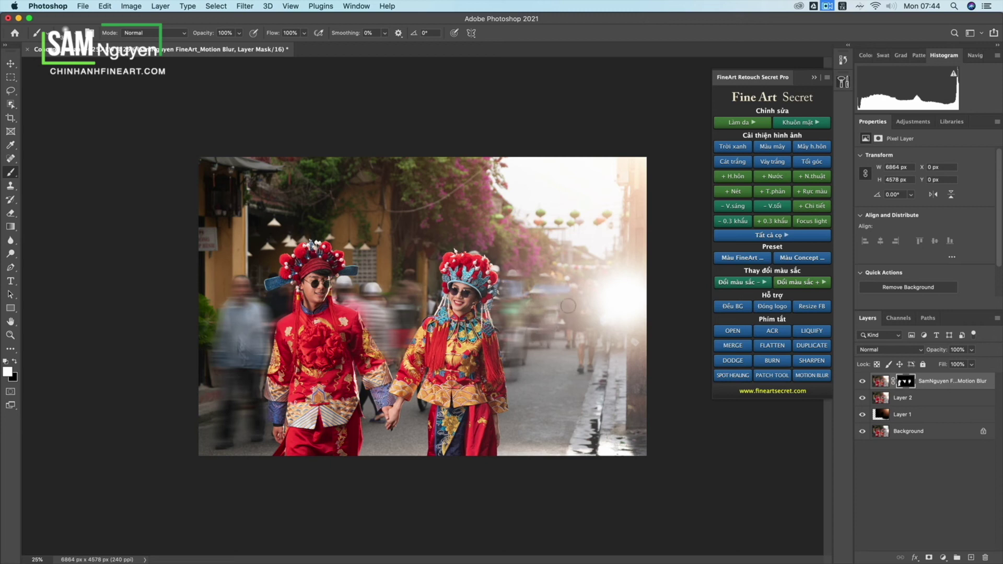
left_click_drag(583, 334, 586, 369)
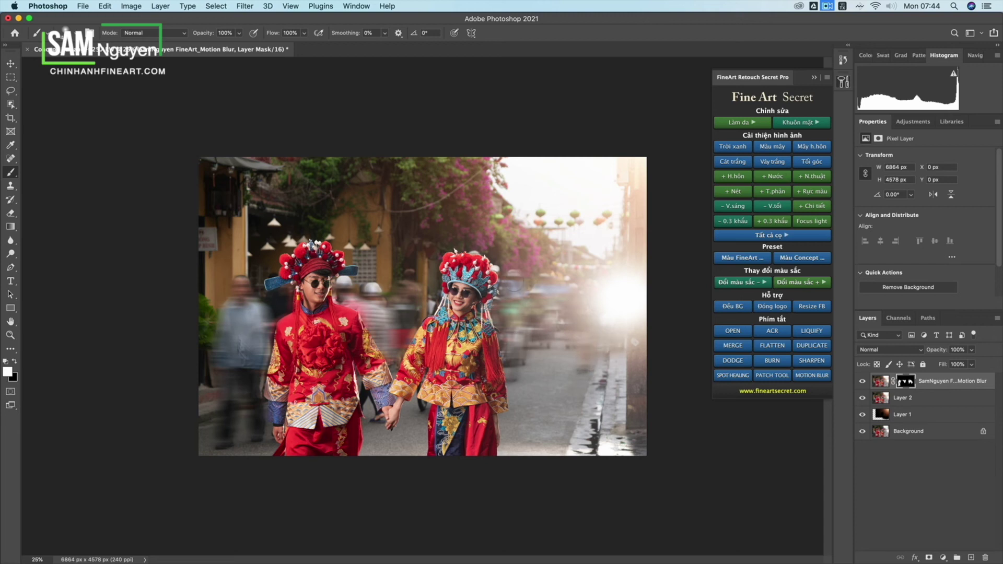
Merge the visible result onto a new layer, apply the Red+ colour boost and toggle its visibility to compare.
left_click(732, 346)
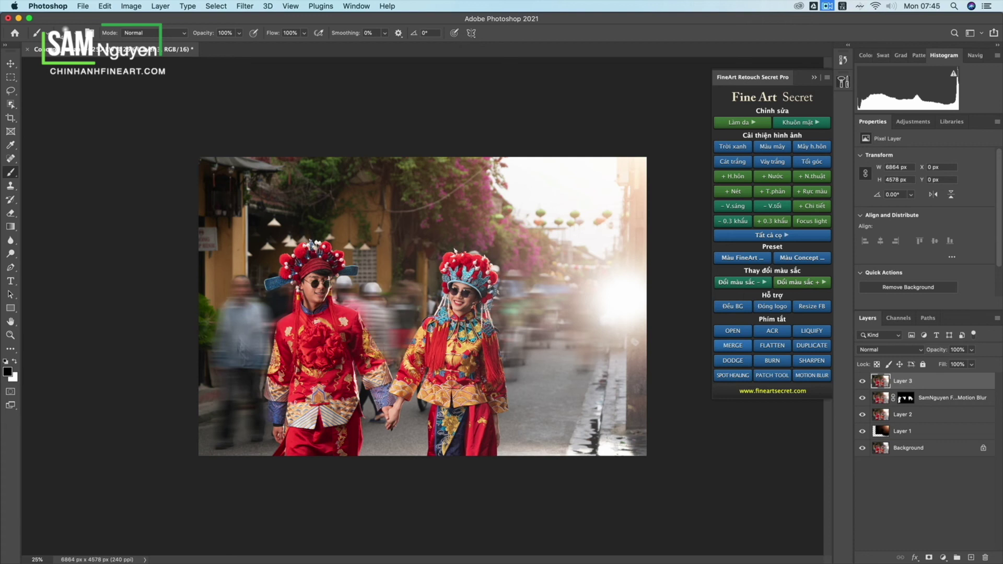
left_click(804, 282)
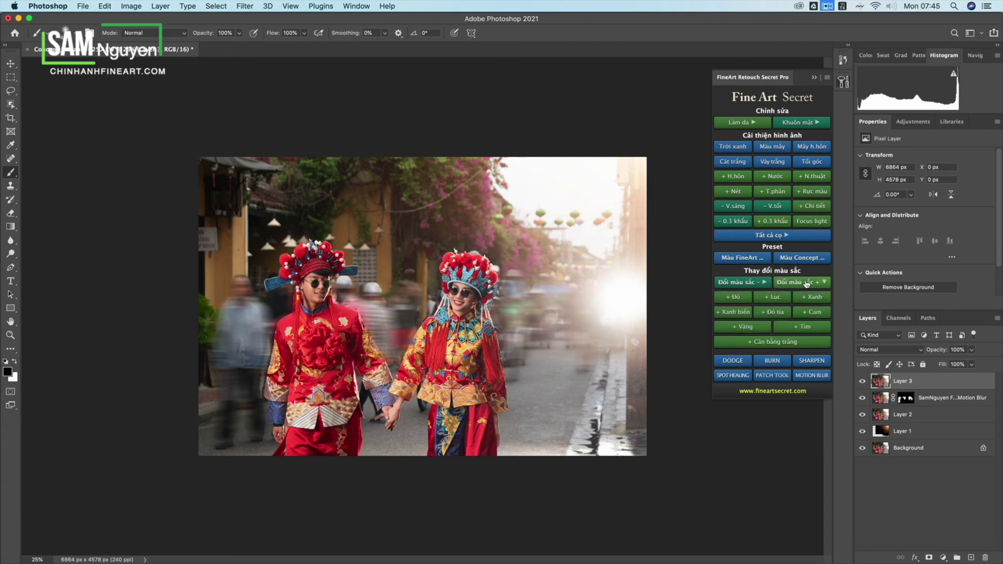
left_click(726, 297)
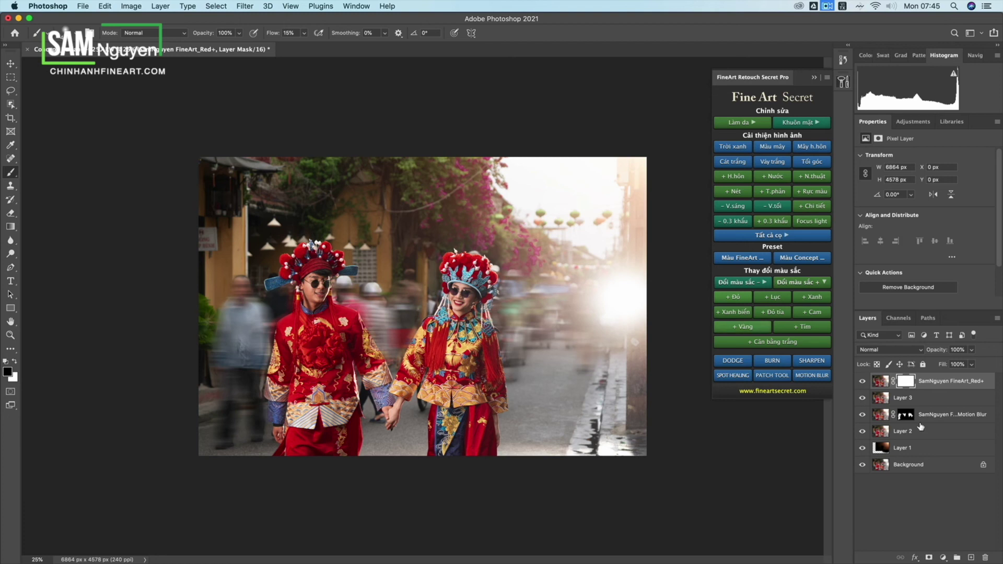
left_click(866, 384)
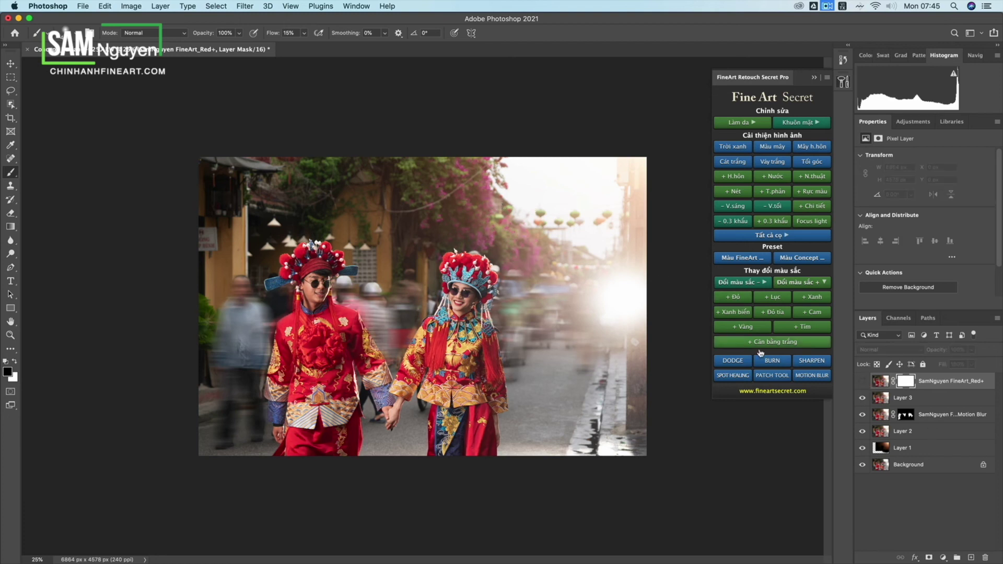
left_click(868, 385)
Paint black at 100% flow on the Red+ layer's mask over the bougainvillea and background beside it.
left_click(908, 387)
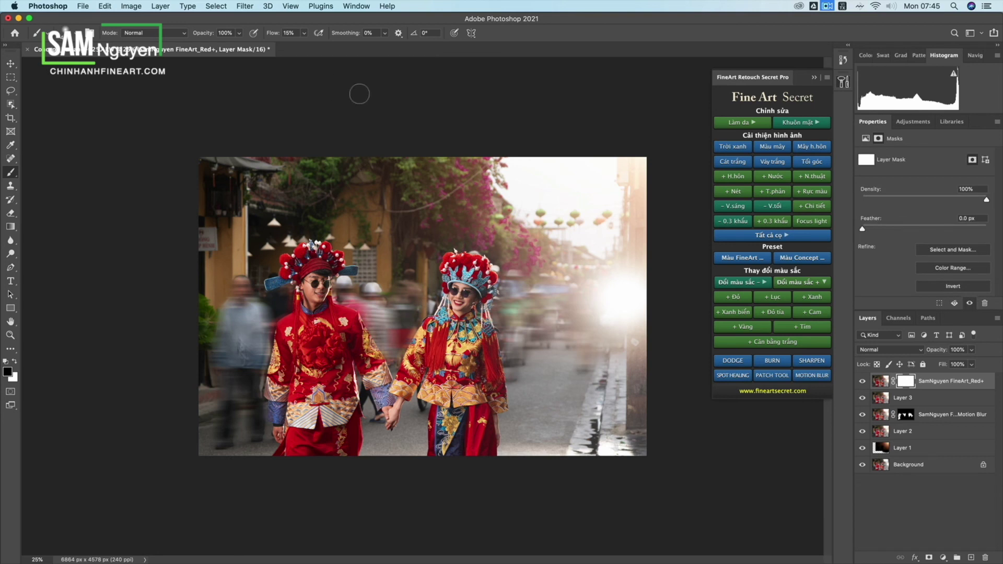
left_click(304, 35)
left_click_drag(308, 48, 351, 48)
mouse_move(504, 172)
left_mouse_down()
mouse_move(510, 186)
mouse_move(462, 214)
mouse_move(583, 267)
left_mouse_up()
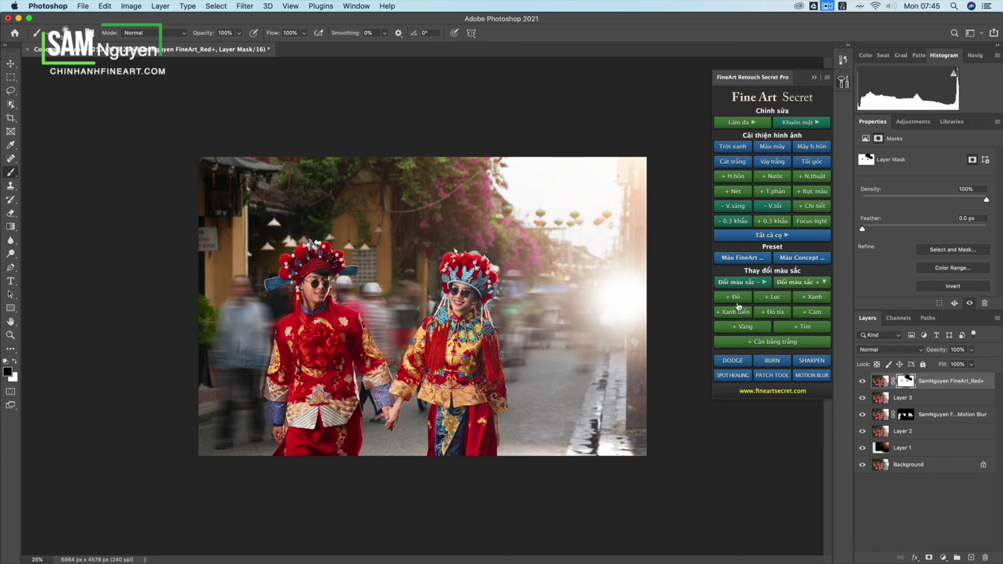
Merge the visible result onto a new layer and apply the Vibrance+ colour boost.
left_click(785, 282)
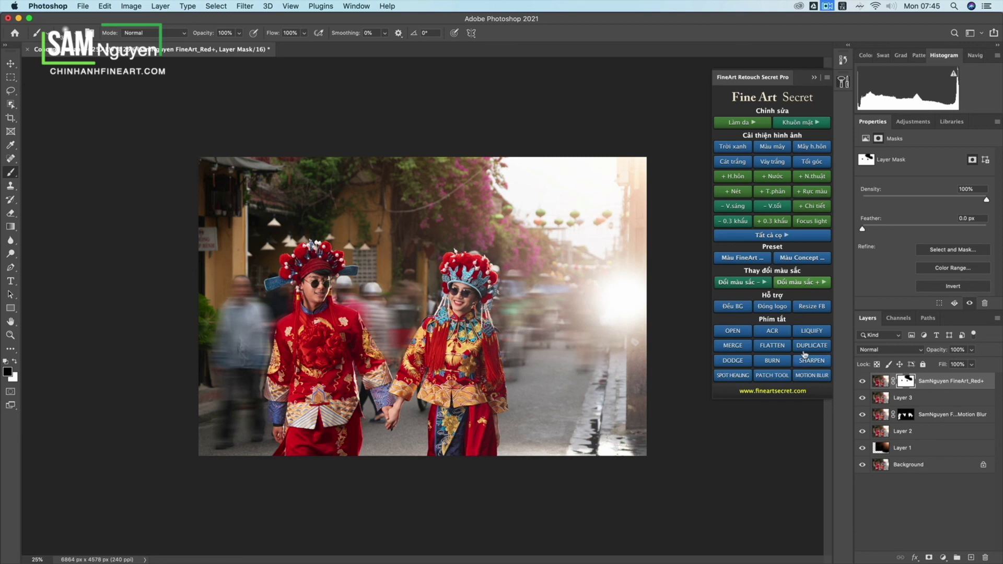
left_click(732, 347)
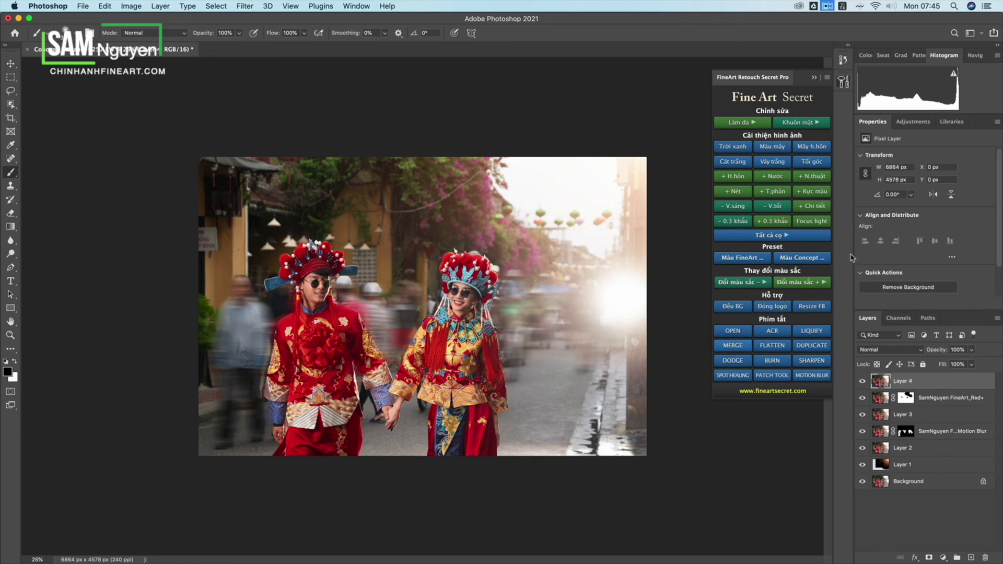
left_click(818, 193)
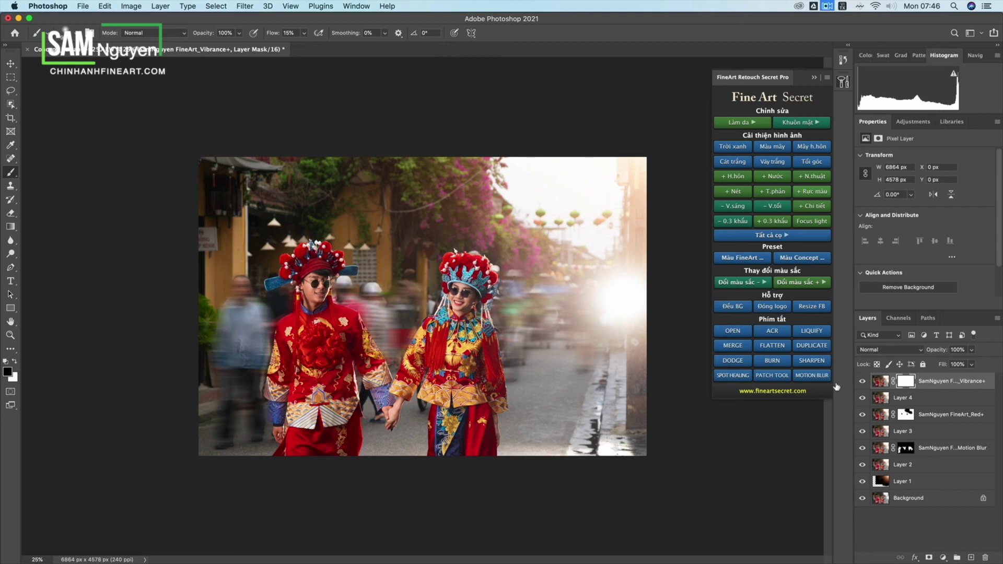
Mask the couple out of the Vibrance+ layer with a black brush at 100% flow, and duplicate that layer.
left_click(304, 33)
left_click_drag(303, 46, 465, 69)
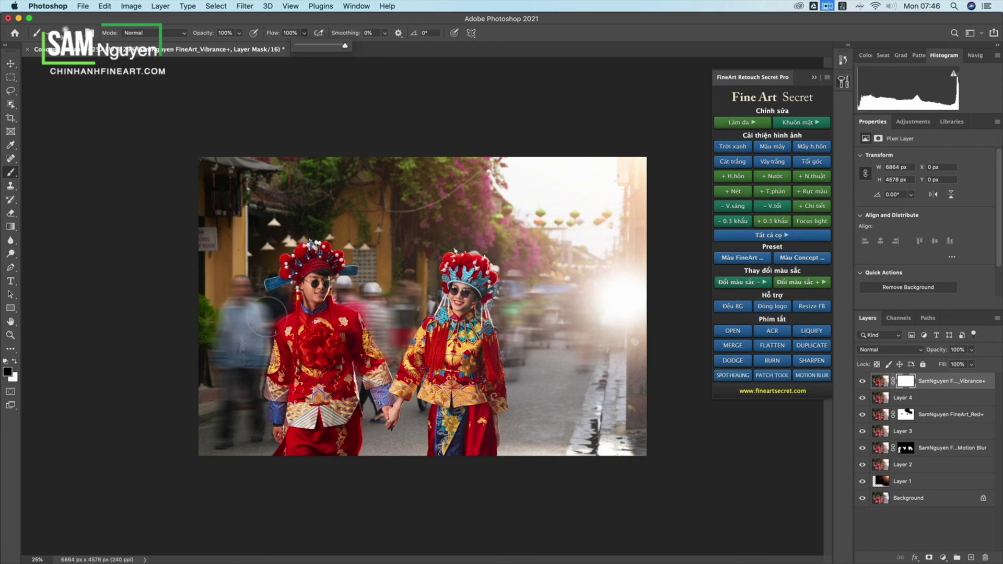
left_click(305, 269)
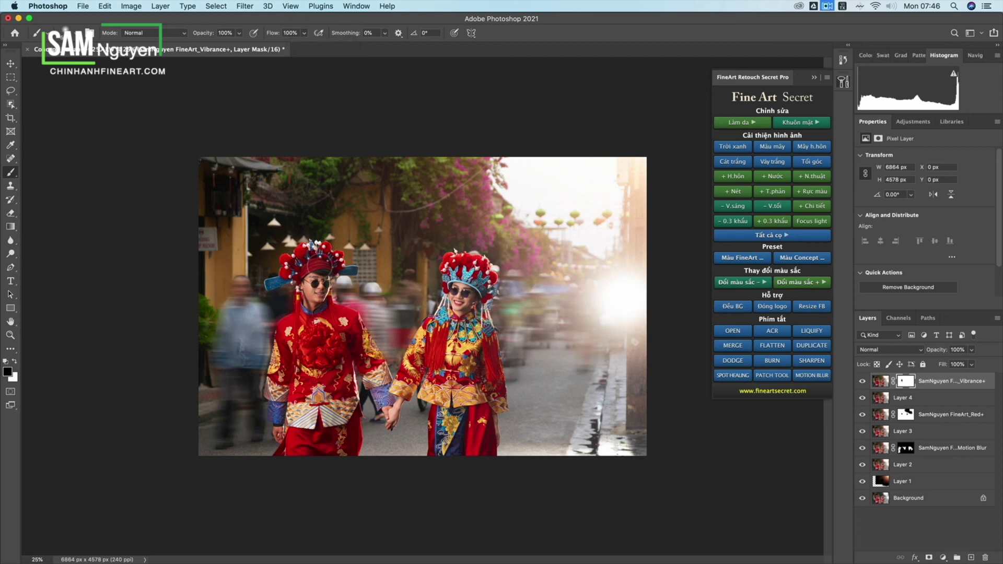
mouse_move(320, 334)
left_mouse_down()
mouse_move(321, 347)
mouse_move(332, 347)
mouse_move(332, 331)
mouse_move(346, 349)
mouse_move(322, 407)
mouse_move(303, 376)
mouse_move(275, 426)
mouse_move(306, 352)
left_mouse_up()
left_click(880, 380)
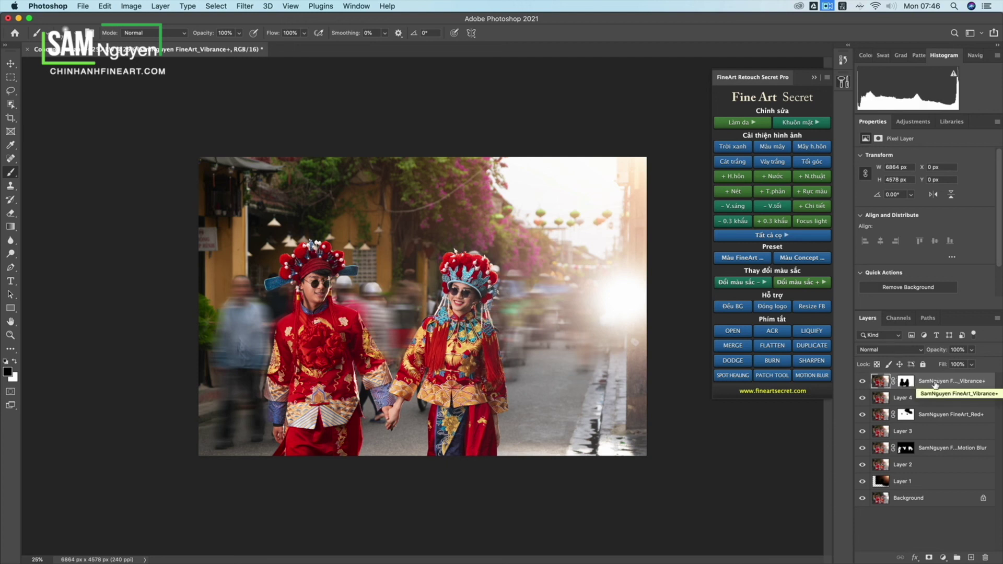
left_click(804, 352)
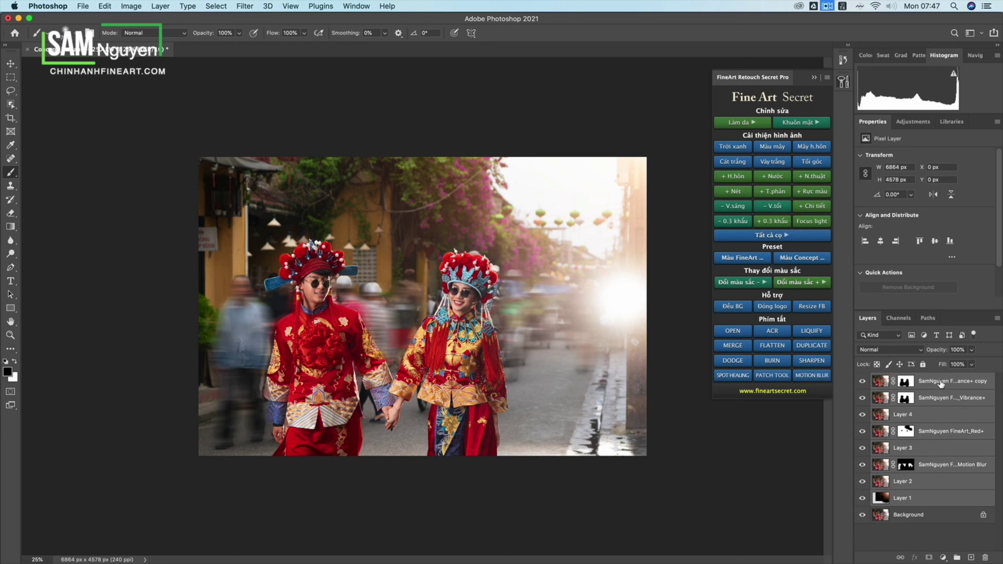
Group all layers above Background and hide the group to compare with the original photo.
left_click(941, 502, "shift")
key("super+g")
left_click(862, 380)
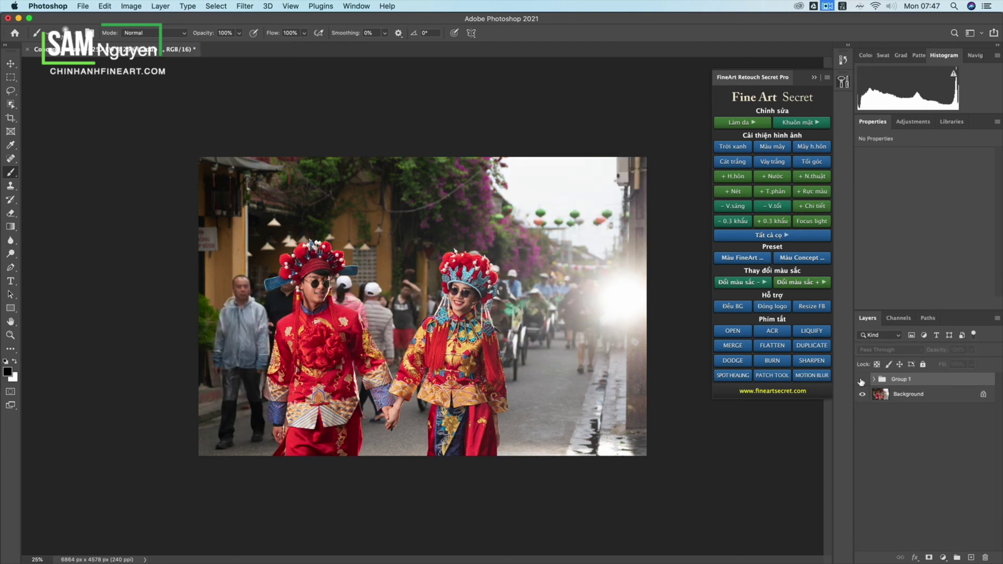